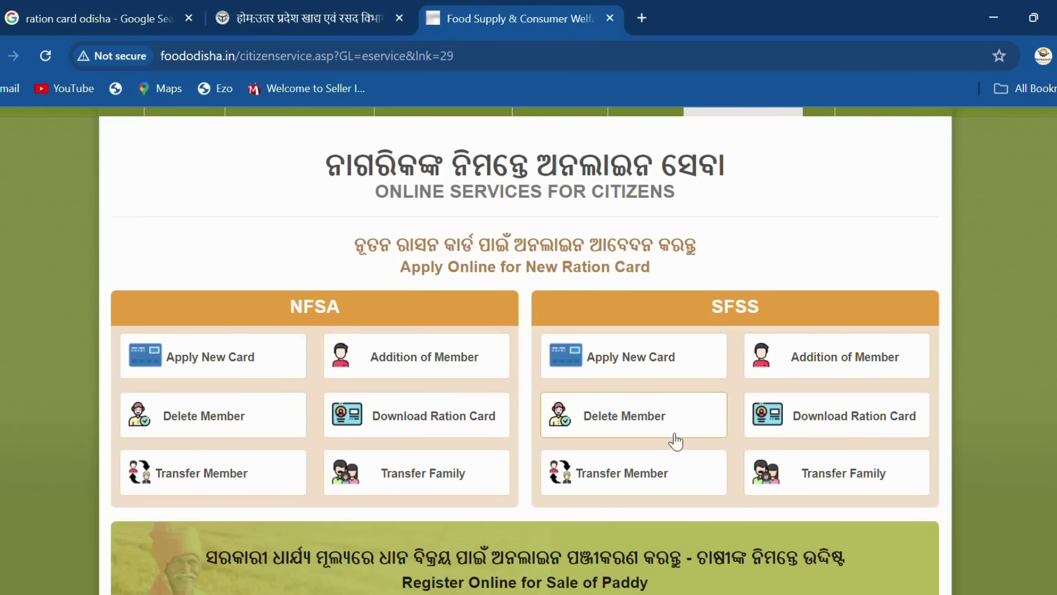
# Open the online form to apply for a new ration card under the SFSS scheme
pyautogui.click(851, 421)
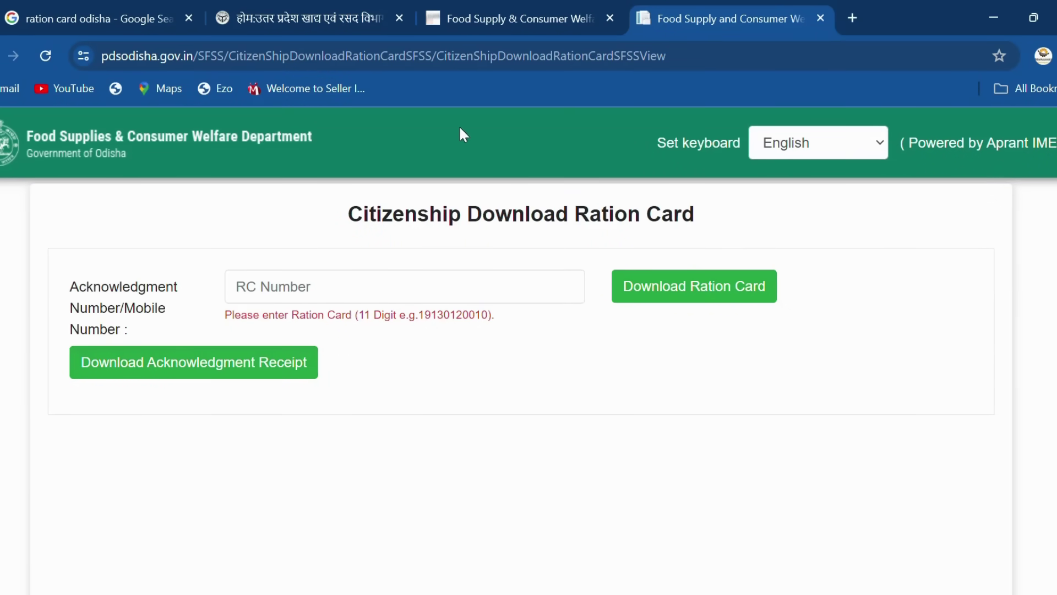
pyautogui.click(518, 1)
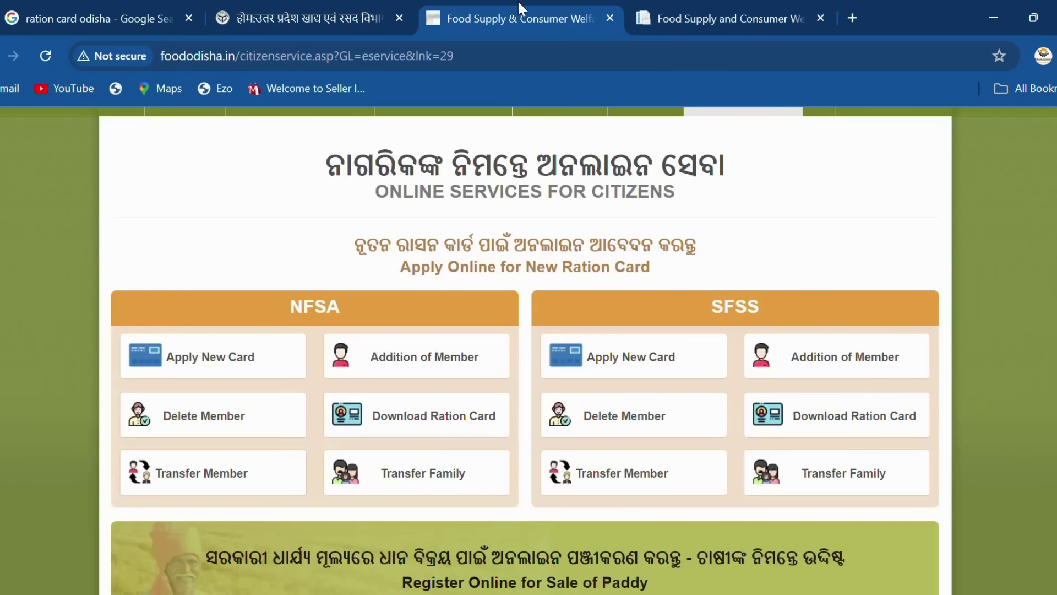
pyautogui.click(634, 363)
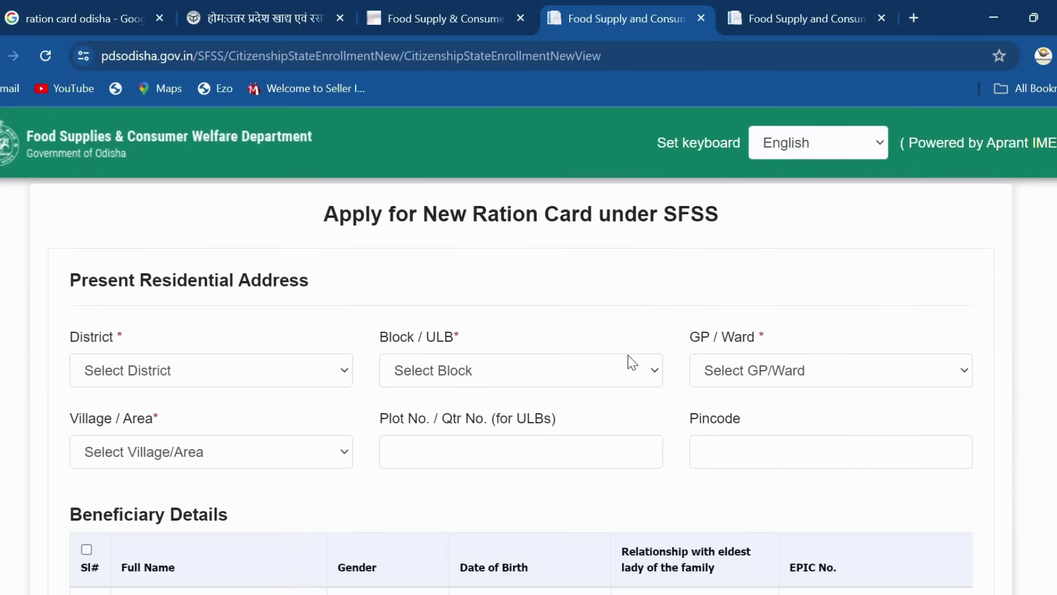
pyautogui.click(254, 365)
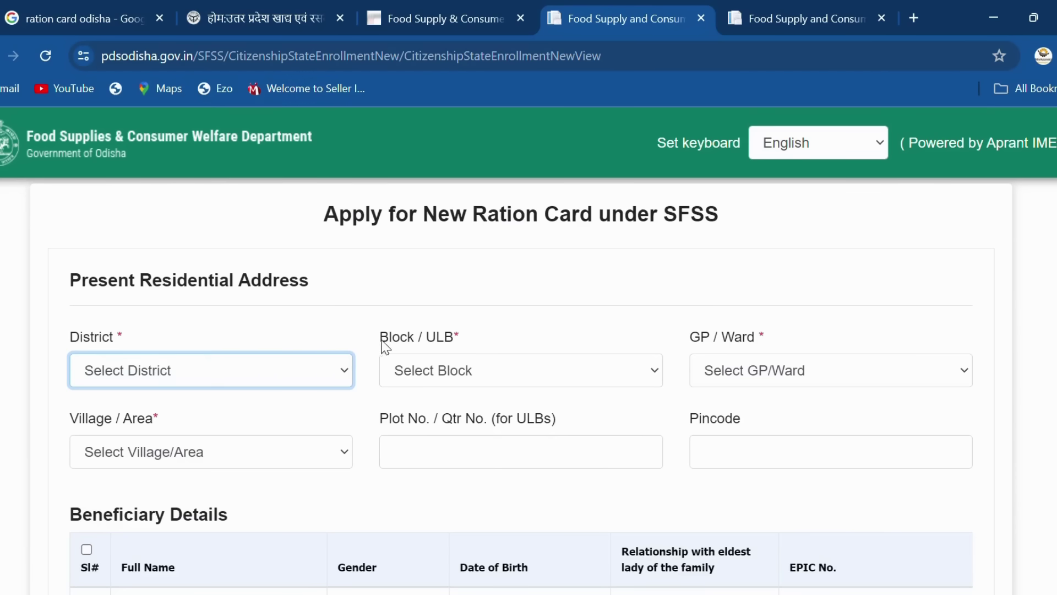
pyautogui.click(469, 376)
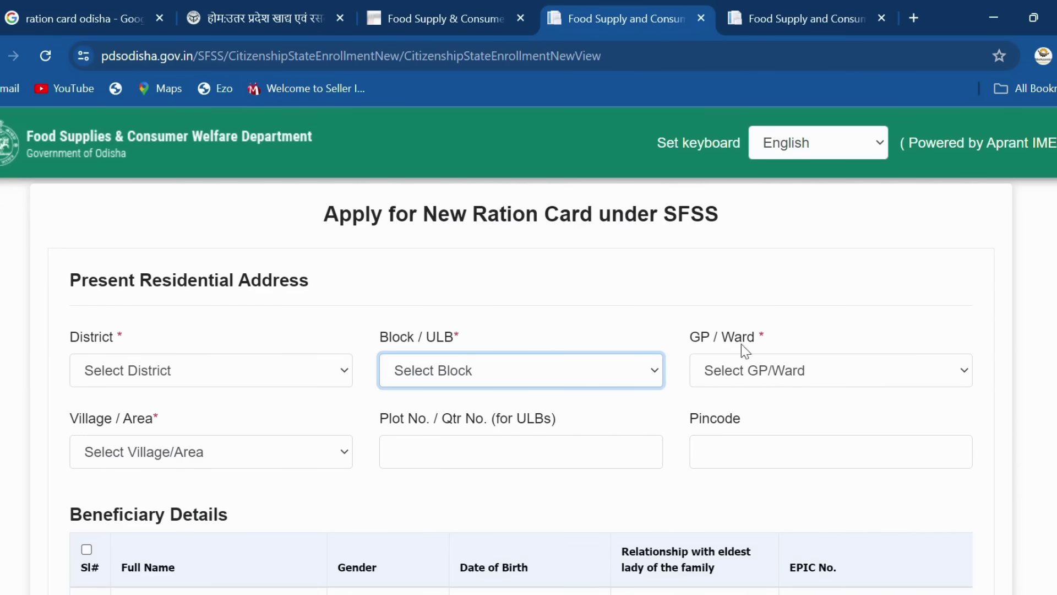
pyautogui.click(807, 376)
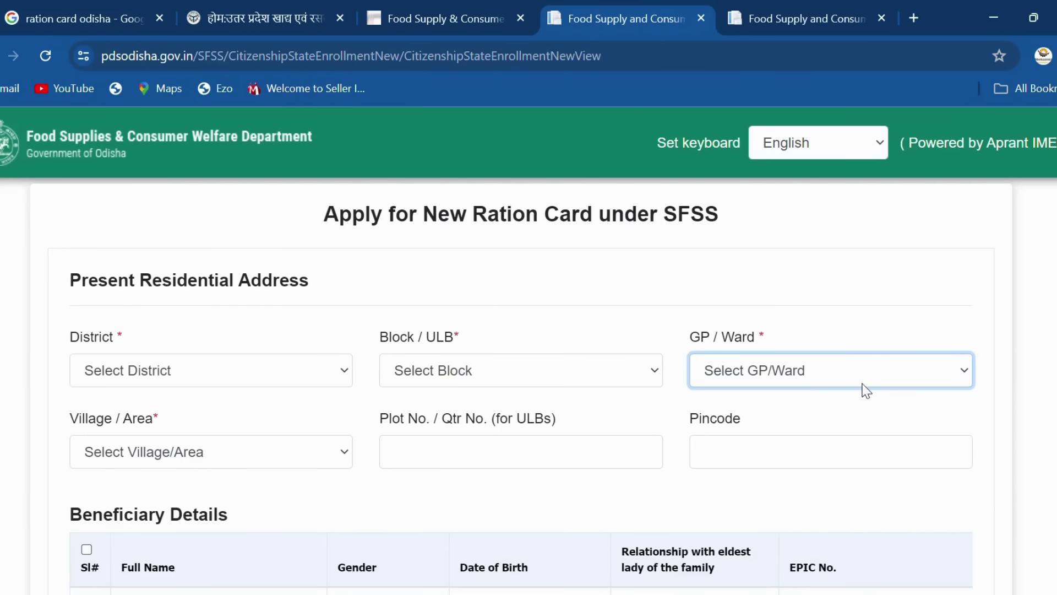
# Set the residential address district to KHORDHA and the block to BALIANTA
pyautogui.click(260, 359)
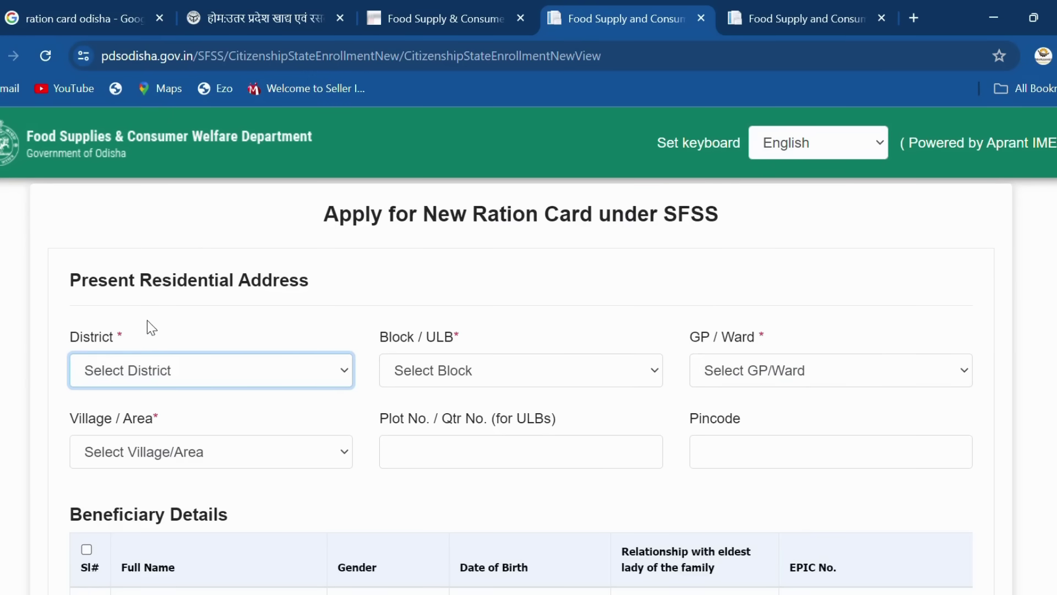
pyautogui.write('kh')
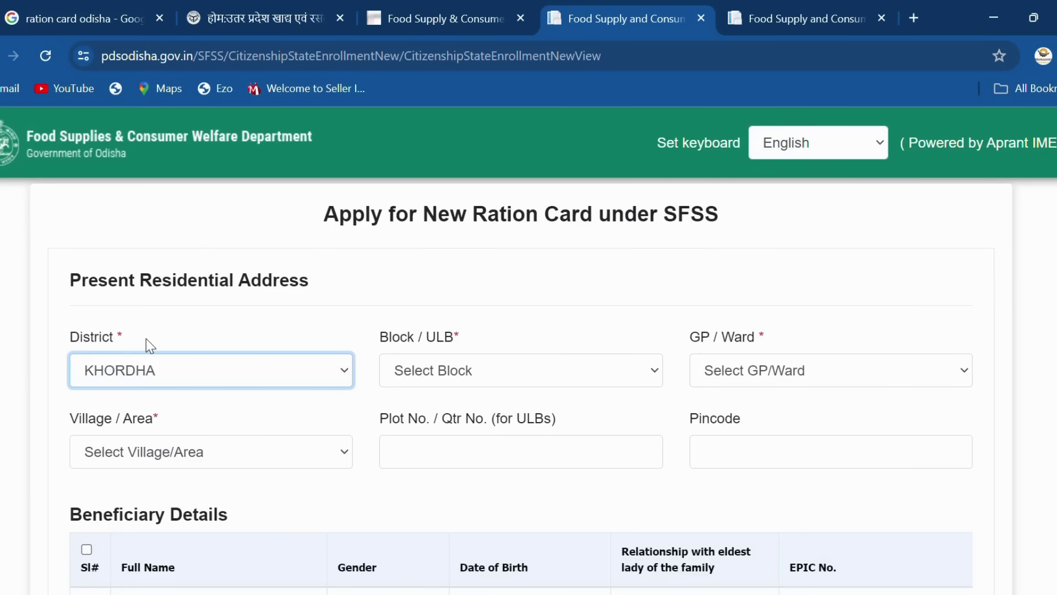
pyautogui.click(417, 374)
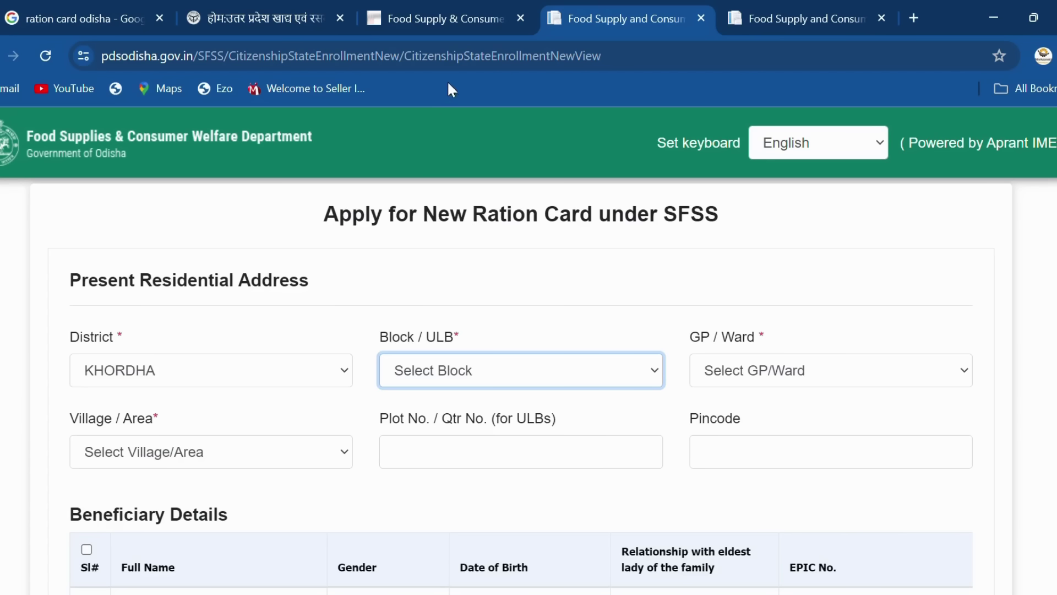
pyautogui.write('b')
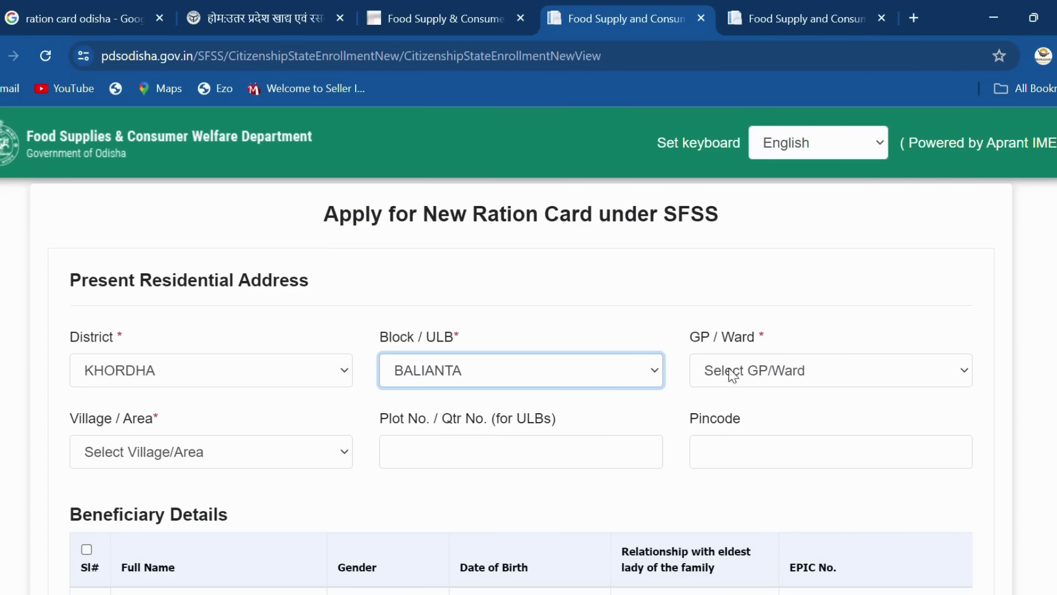
# Choose BALIANTA as the GP / Ward of the present residential address
pyautogui.click(744, 370)
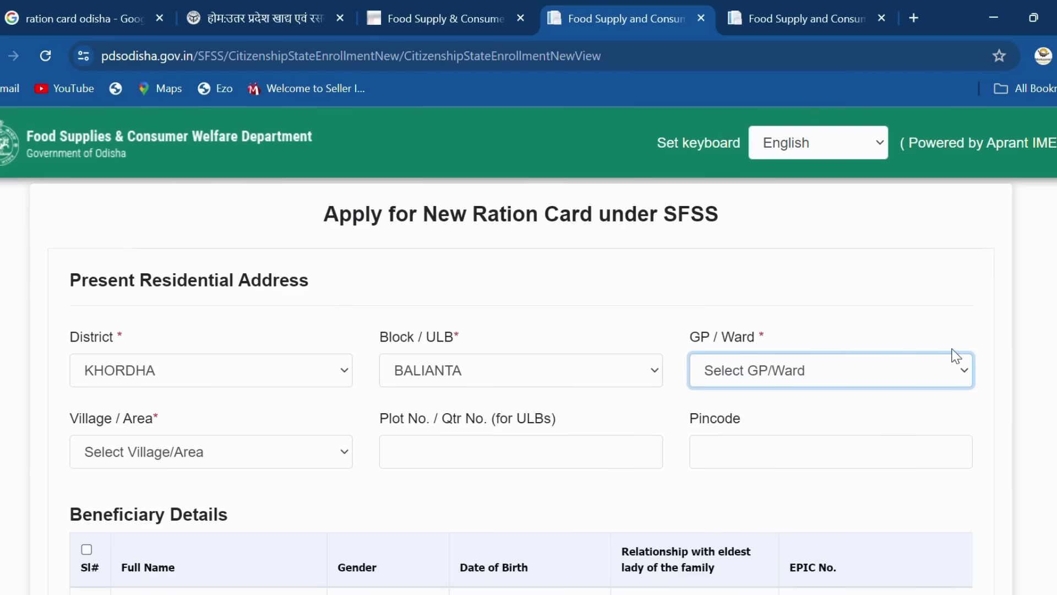
pyautogui.press('k')
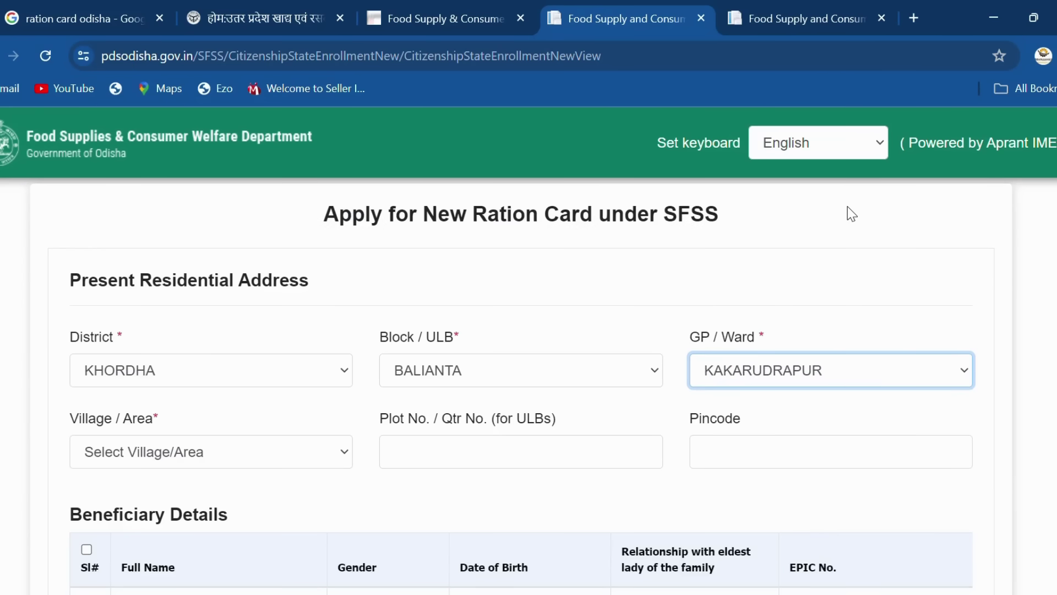
pyautogui.press('p')
pyautogui.press('u')
pyautogui.press('u')
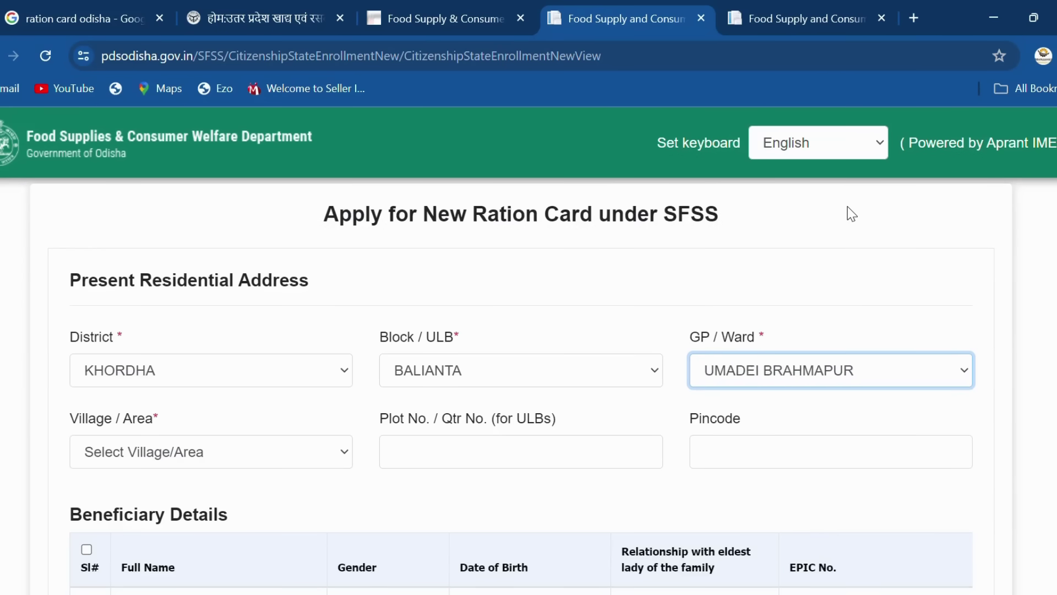
pyautogui.press('s')
pyautogui.press('b')
pyautogui.press('Home')
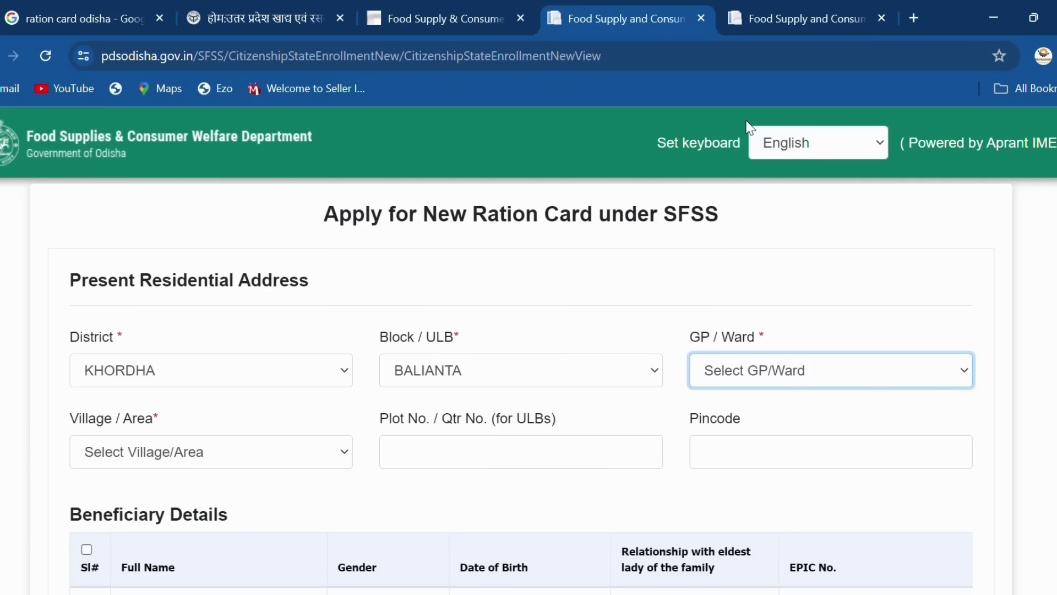
pyautogui.press('b')
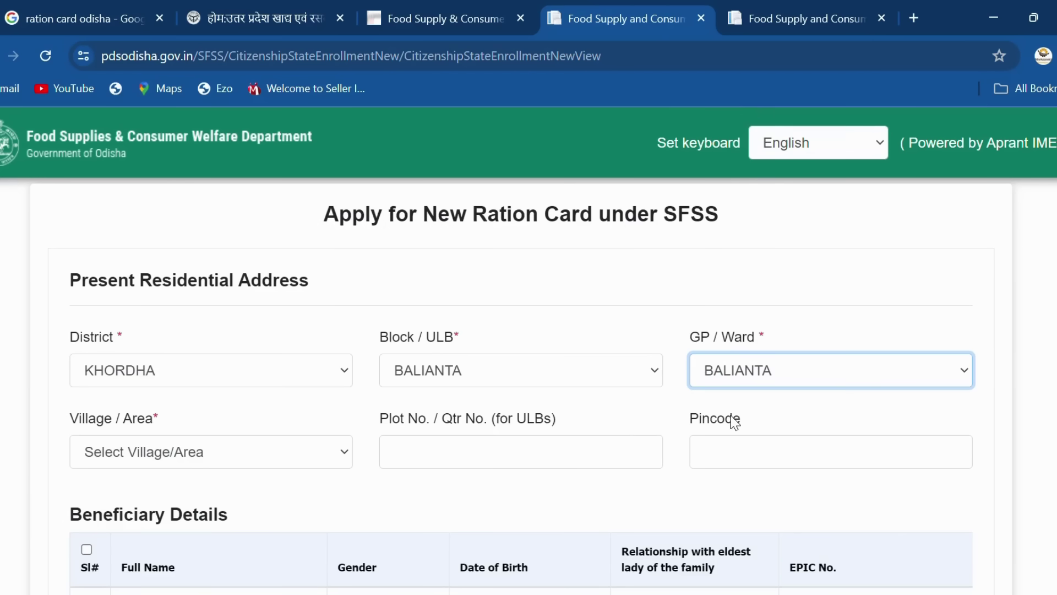
# Select BHUBANPUR as the village and enter the postal pincode, leaving the plot number blank
pyautogui.click(196, 458)
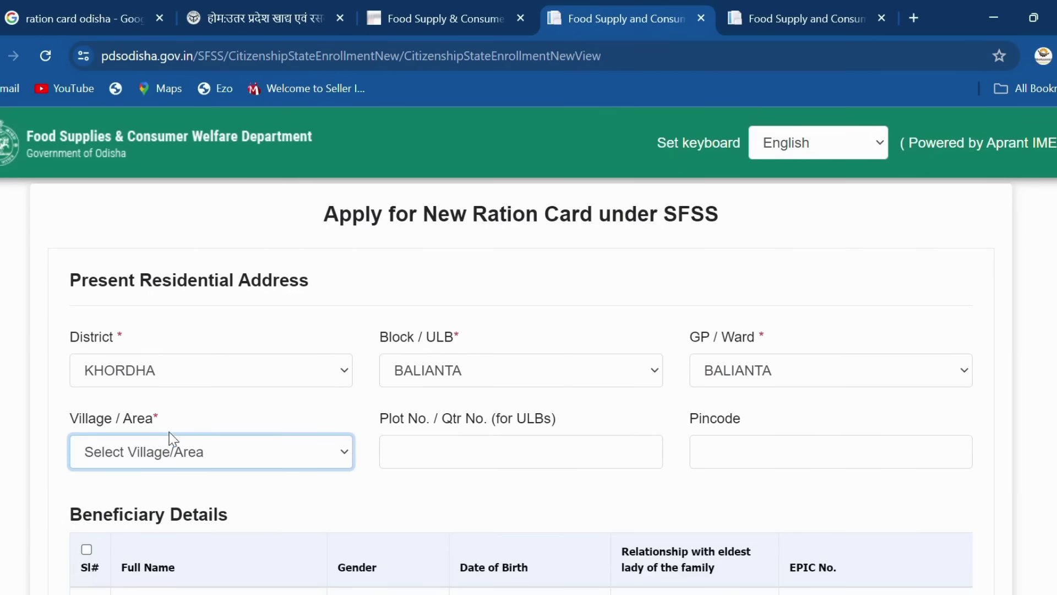
pyautogui.press('b')
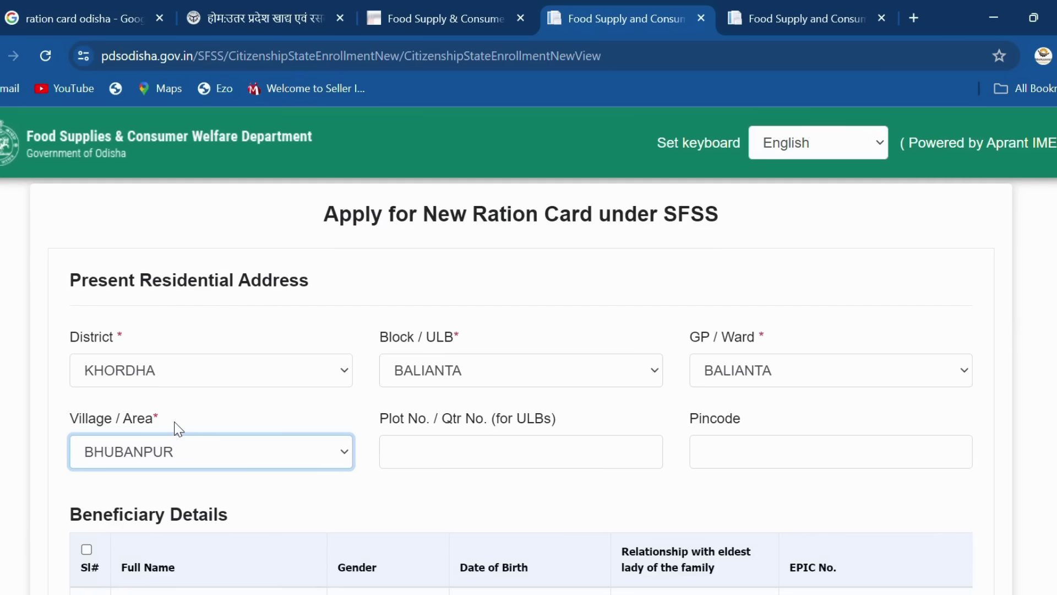
pyautogui.click(438, 461)
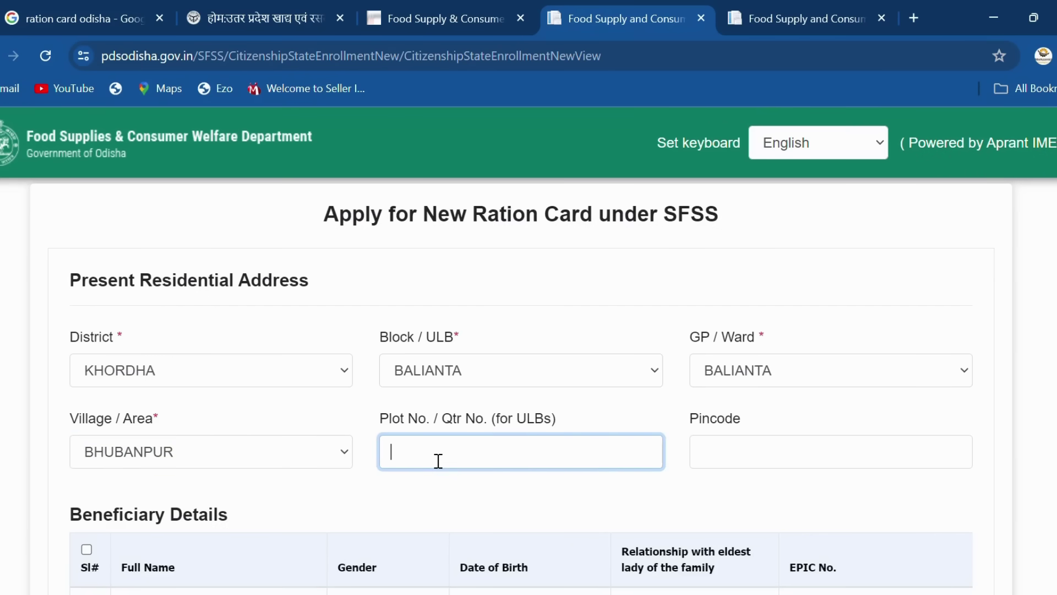
pyautogui.click(731, 459)
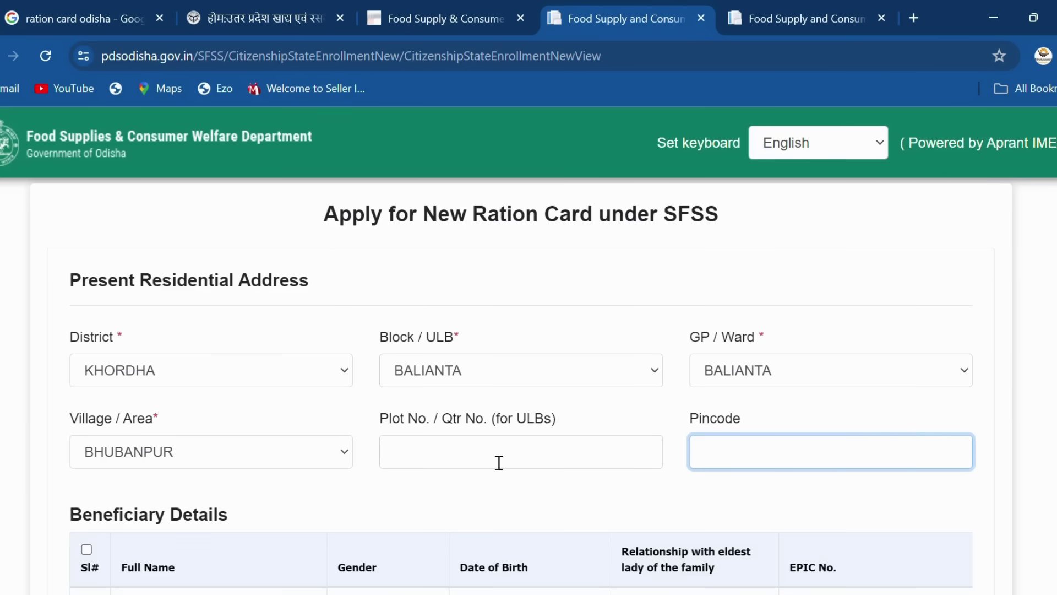
pyautogui.click(691, 465)
pyautogui.click(830, 485)
pyautogui.write('751002')
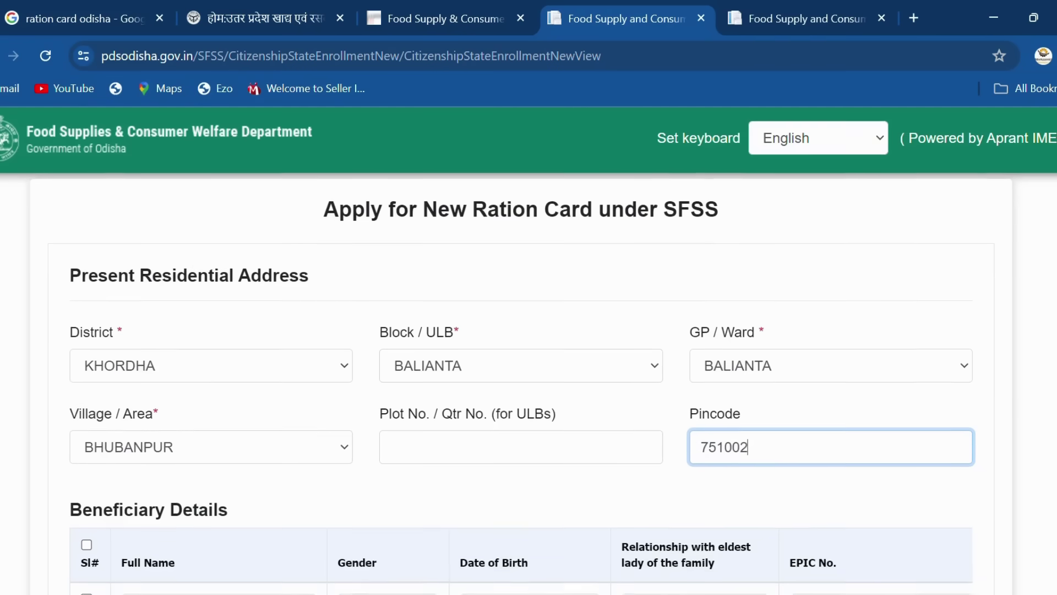
# Set the gender of the first member under Beneficiary Details to Other, leaving the full name blank
pyautogui.scroll(-5, 529, 352)
pyautogui.scroll(-2, 528, 352)
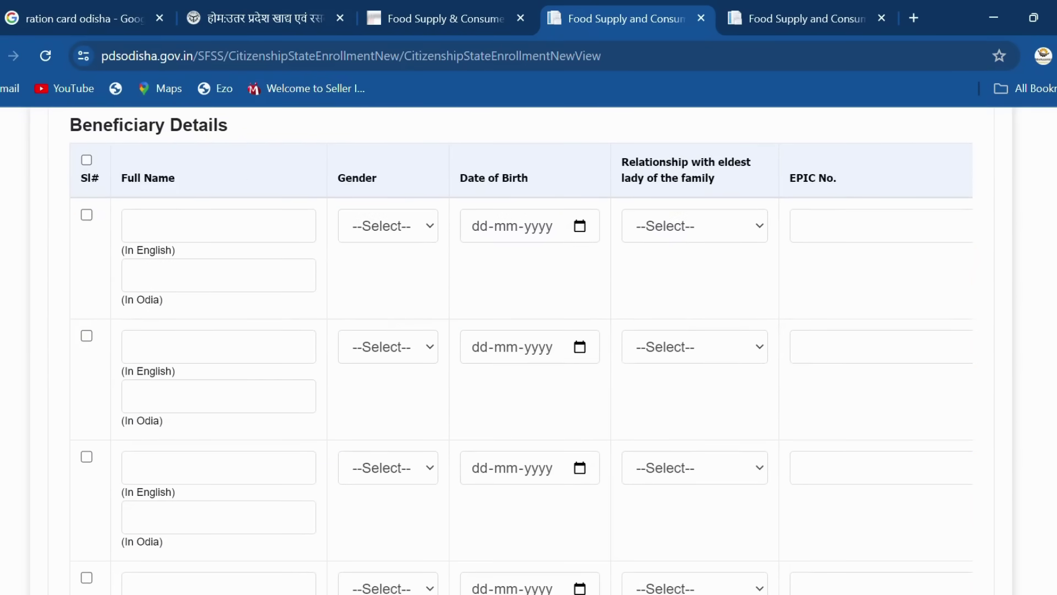
pyautogui.scroll(1, 528, 353)
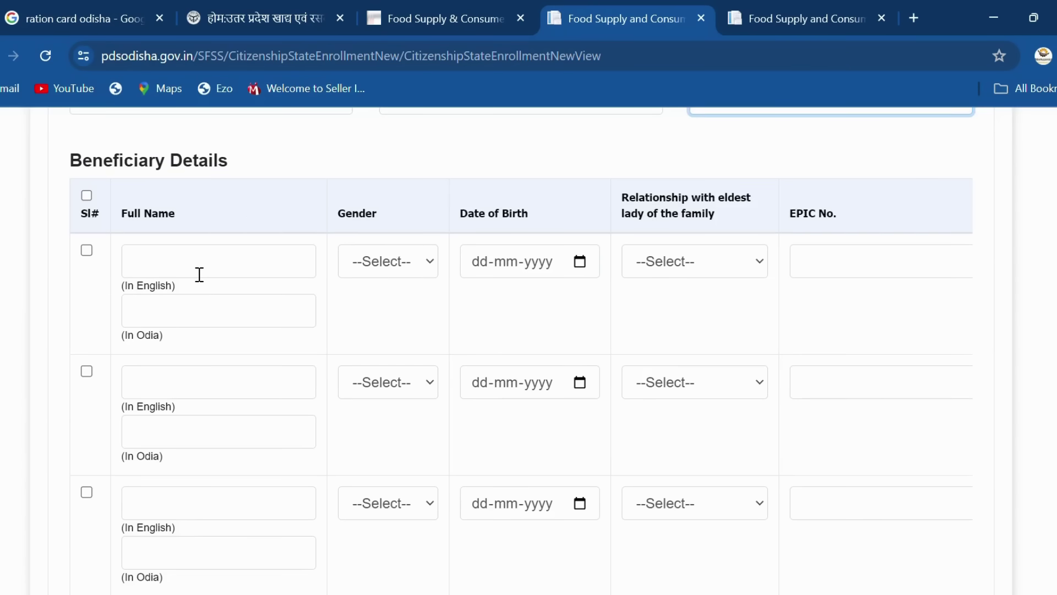
pyautogui.click(218, 272)
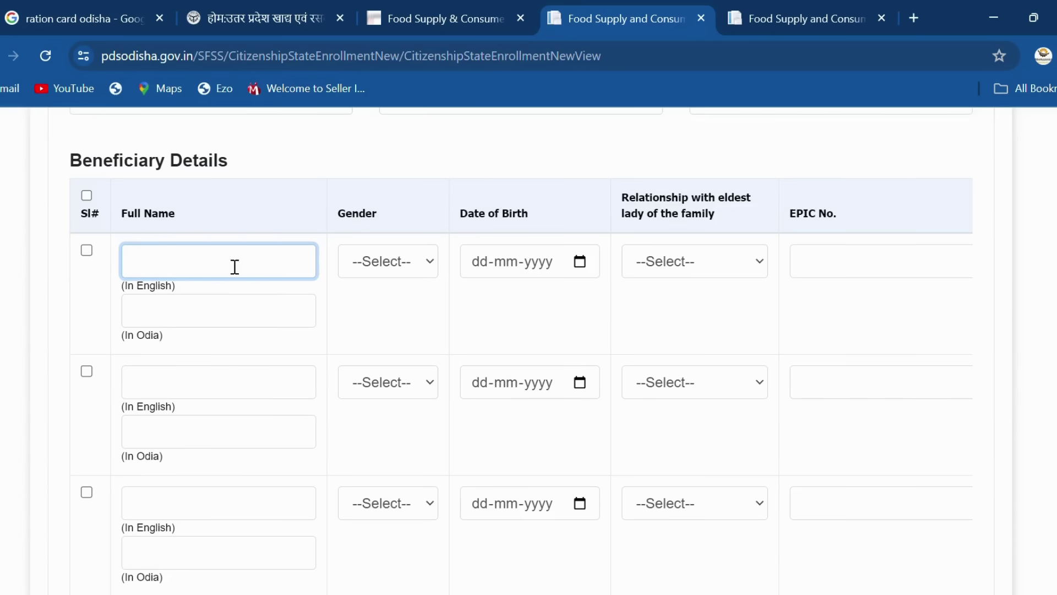
pyautogui.click(385, 266)
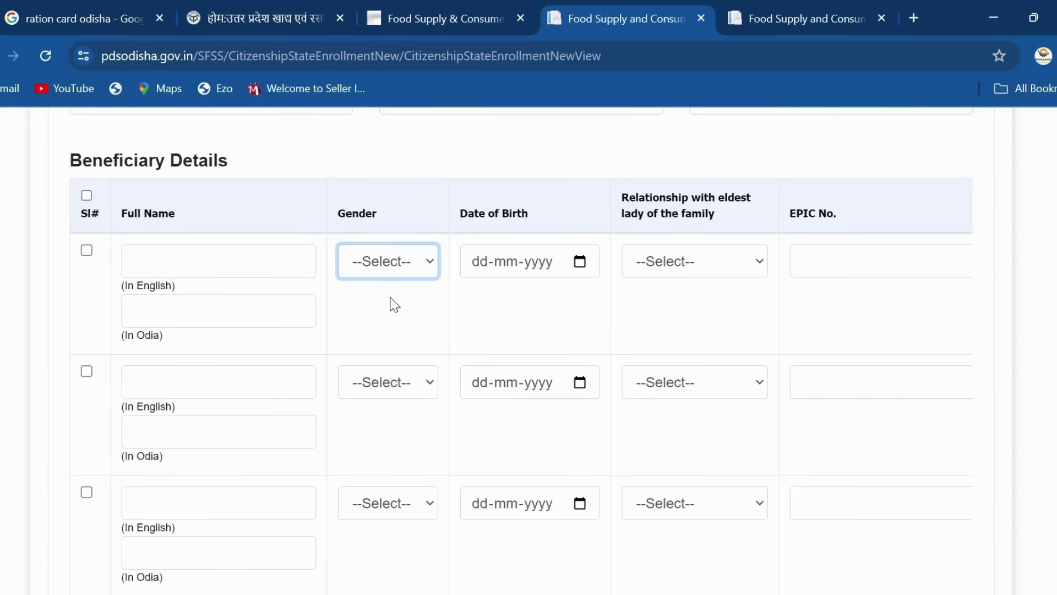
pyautogui.press('f')
pyautogui.press('o')
# Set the first beneficiary's relationship with the eldest lady of the family to Head
pyautogui.hscroll(8, 550, 386)
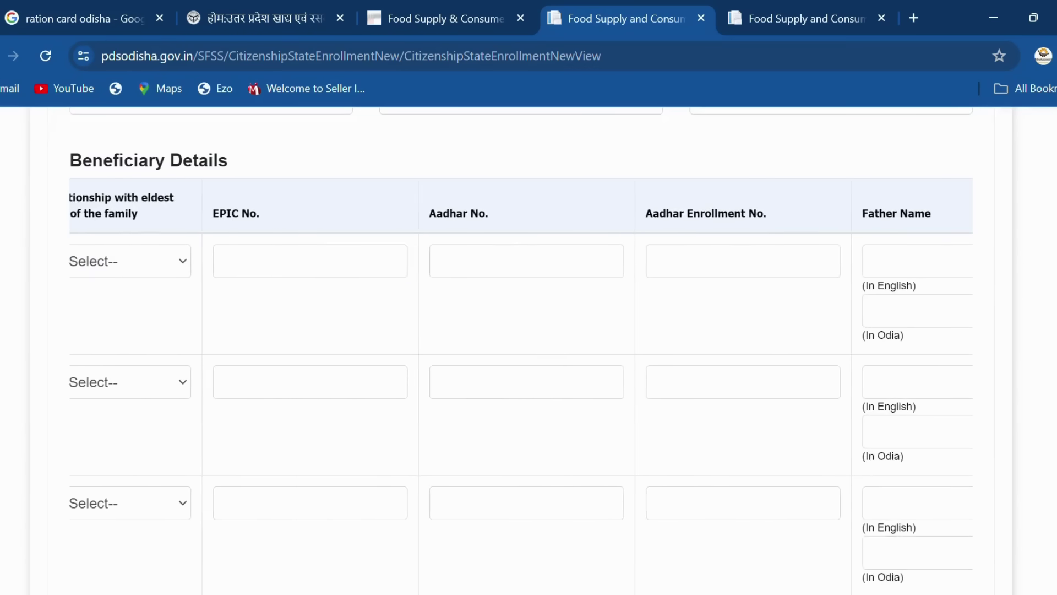
pyautogui.hscroll(-3, 521, 385)
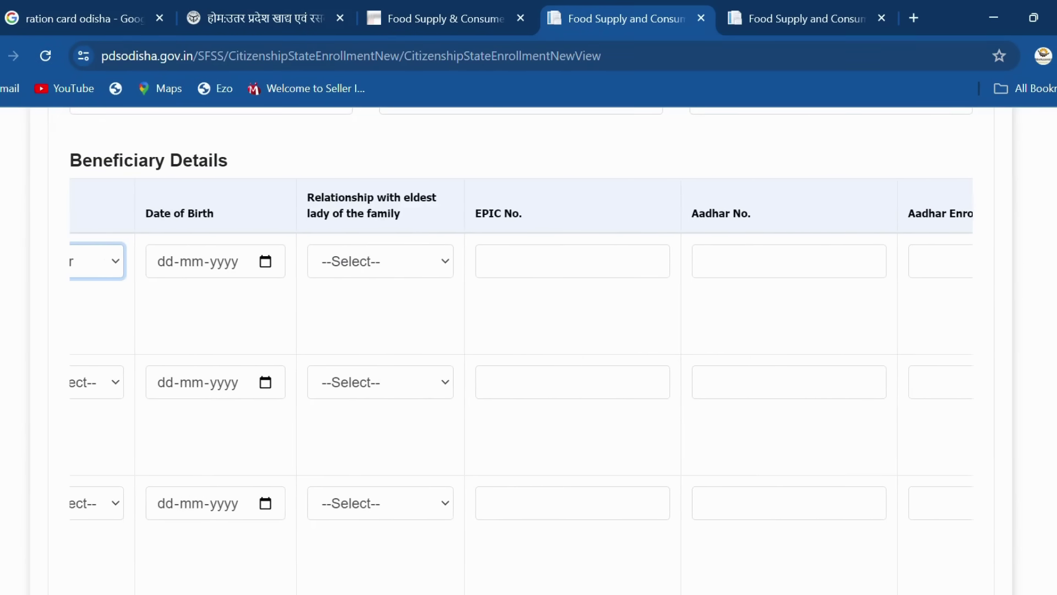
pyautogui.press('Tab')
pyautogui.press('Tab')
pyautogui.press('Tab')
pyautogui.press('Tab')
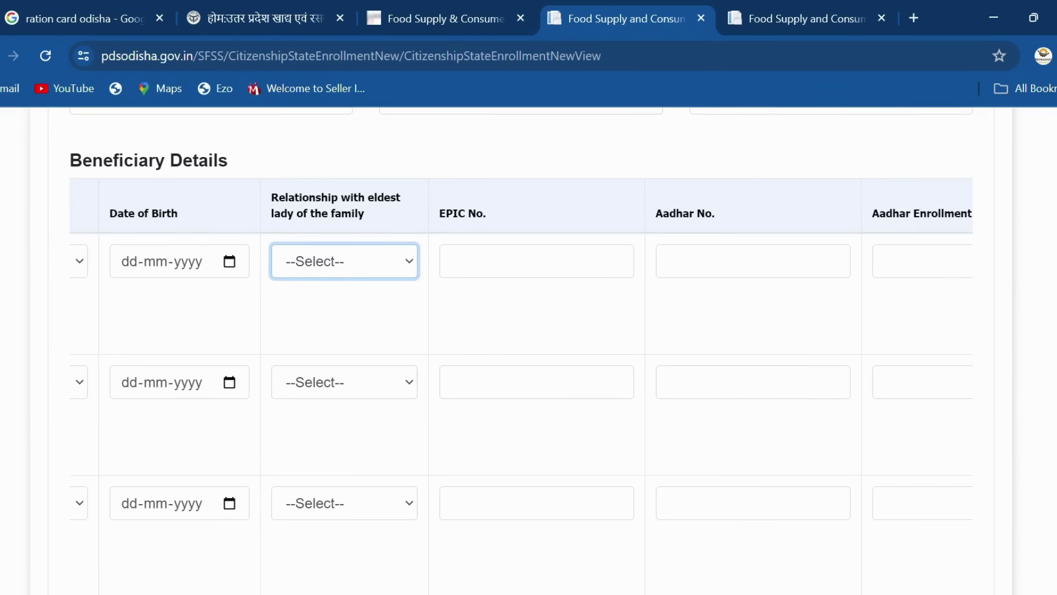
pyautogui.press('Down')
# Review the remaining beneficiary columns from EPIC No. to Spouse Name and open the first member's Special Case options
pyautogui.hscroll(3, 520, 386)
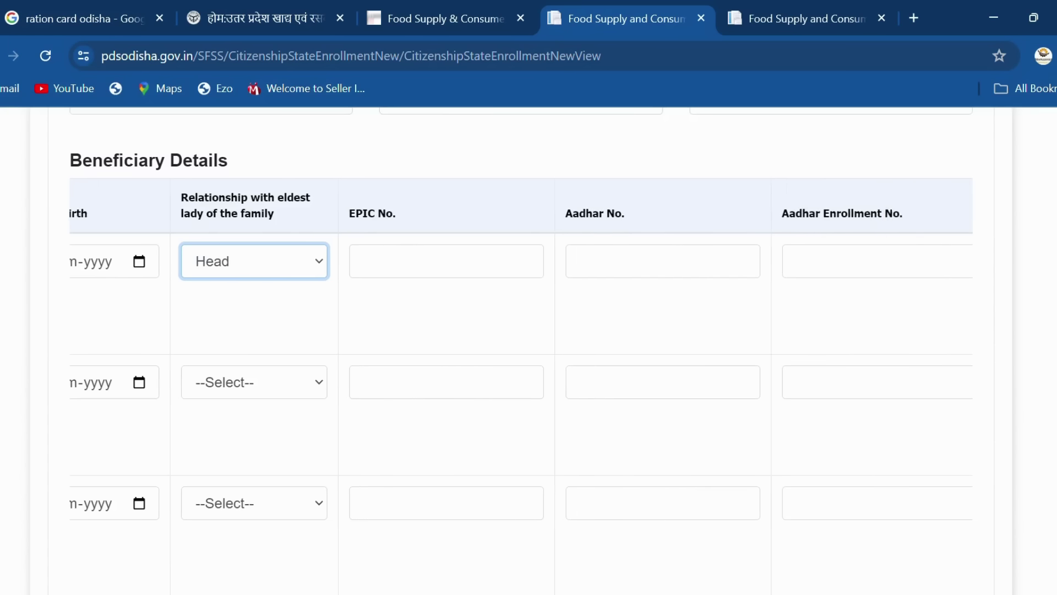
pyautogui.hscroll(2, 521, 385)
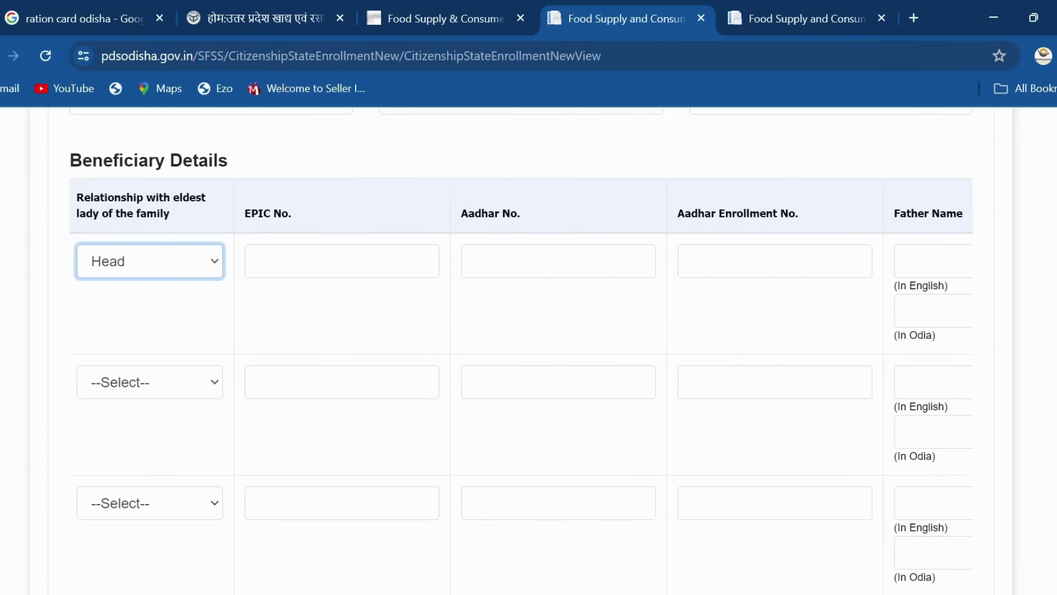
pyautogui.hscroll(-2, 521, 385)
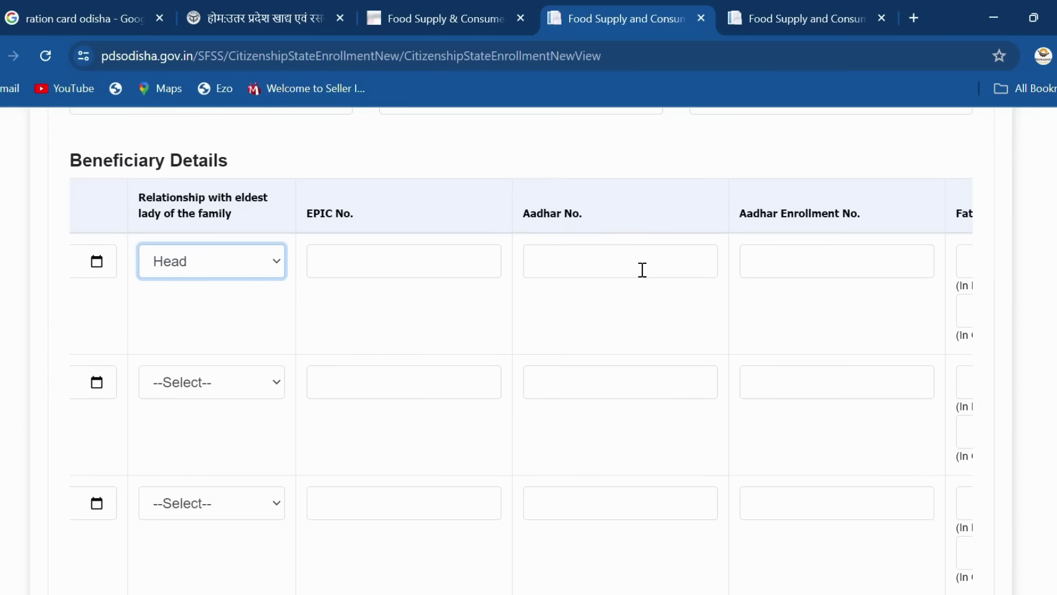
pyautogui.hscroll(4, 642, 270)
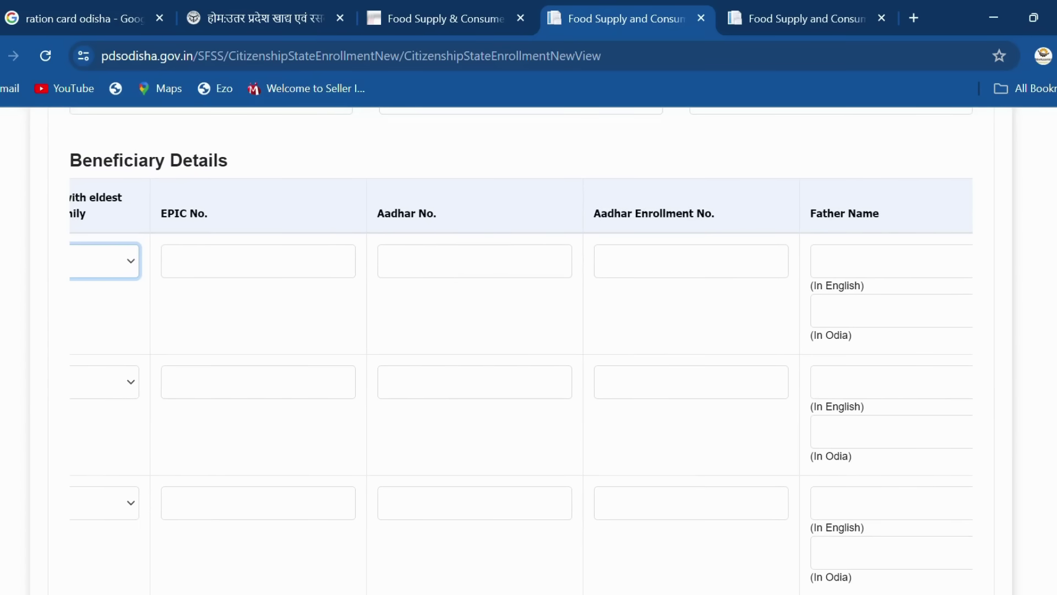
pyautogui.hscroll(8, 520, 358)
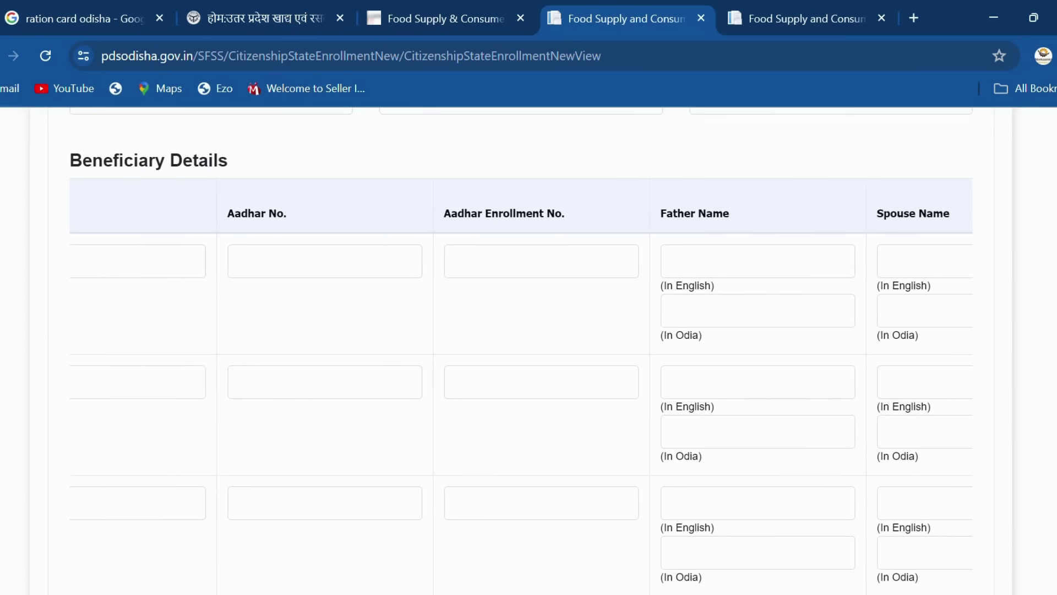
pyautogui.hscroll(6, 521, 358)
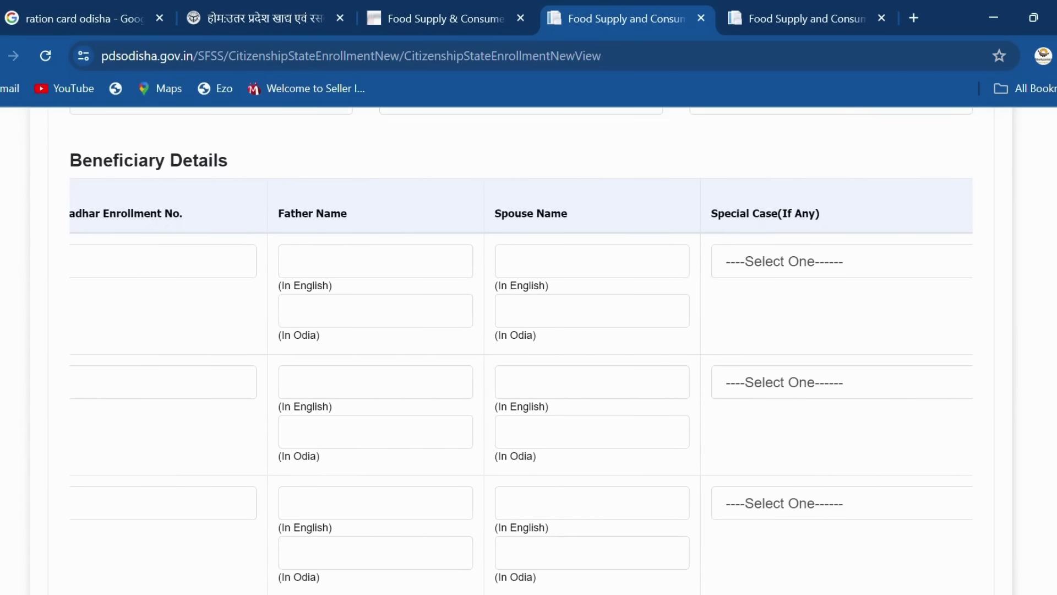
pyautogui.hscroll(5, 520, 358)
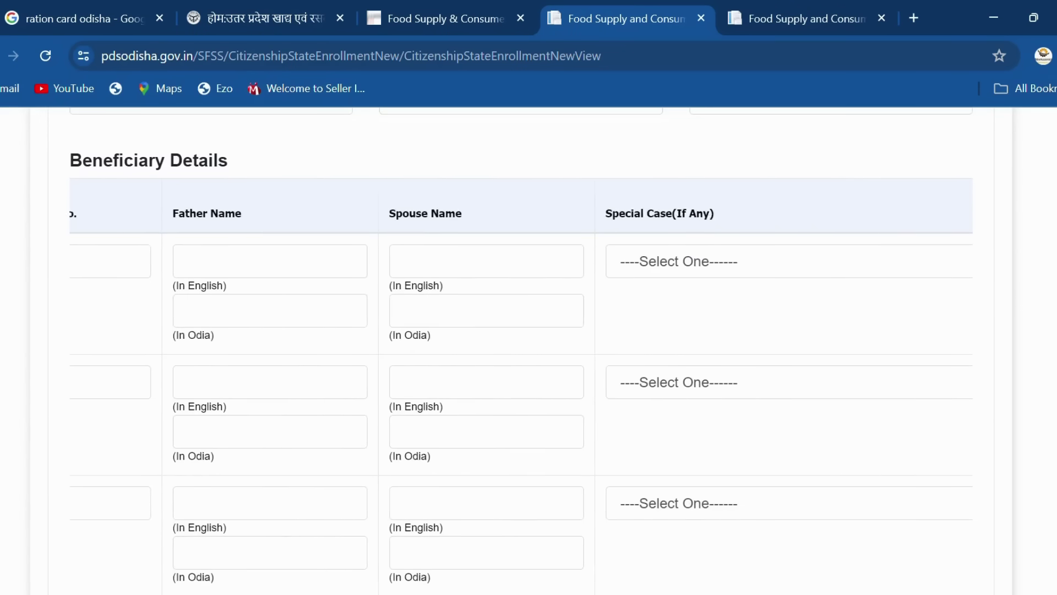
pyautogui.click(706, 261)
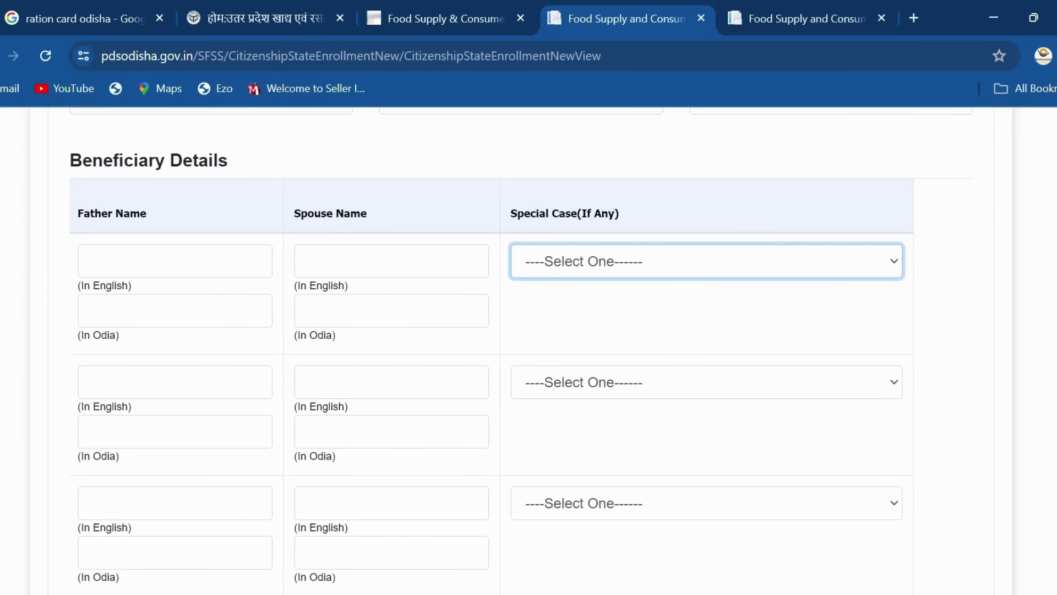
# Set the first beneficiary's Special Case to OLDAGED & INFIRM HAVING NO AADHAAR
pyautogui.press('Down')
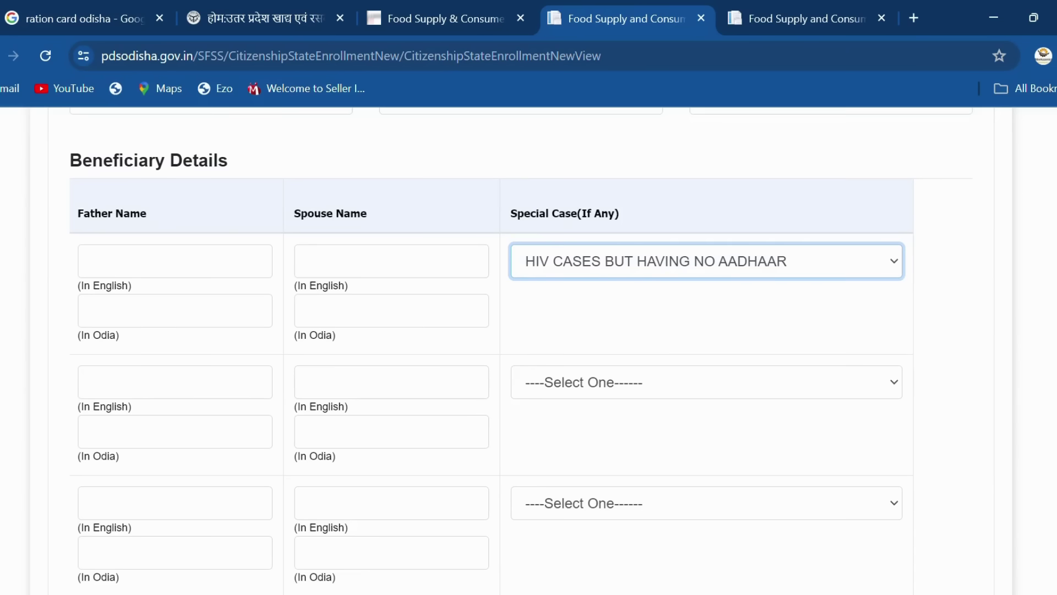
pyautogui.press('Down')
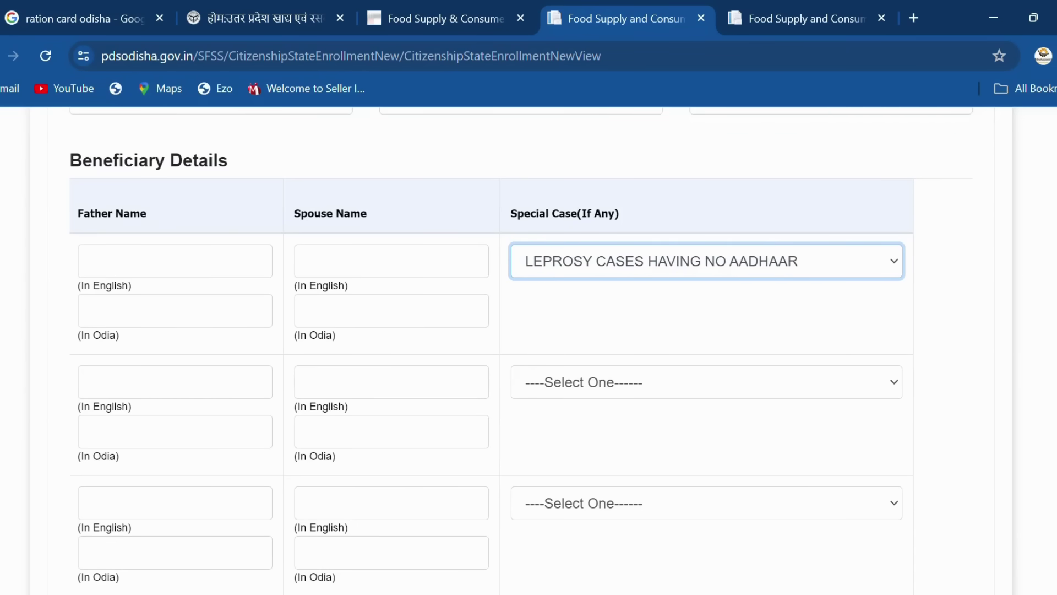
pyautogui.press('Down')
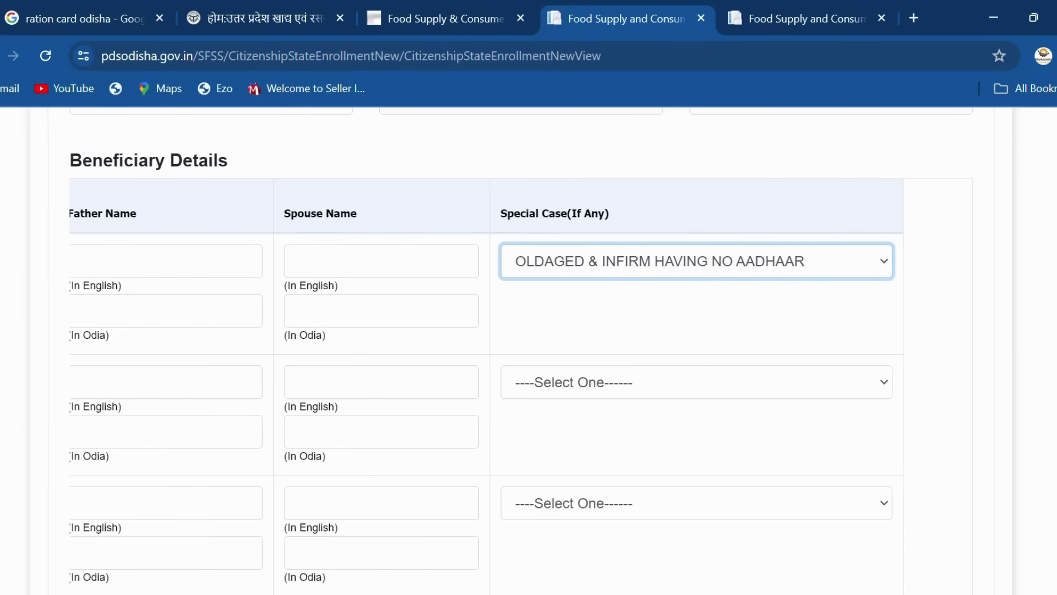
pyautogui.hscroll(-10, 521, 385)
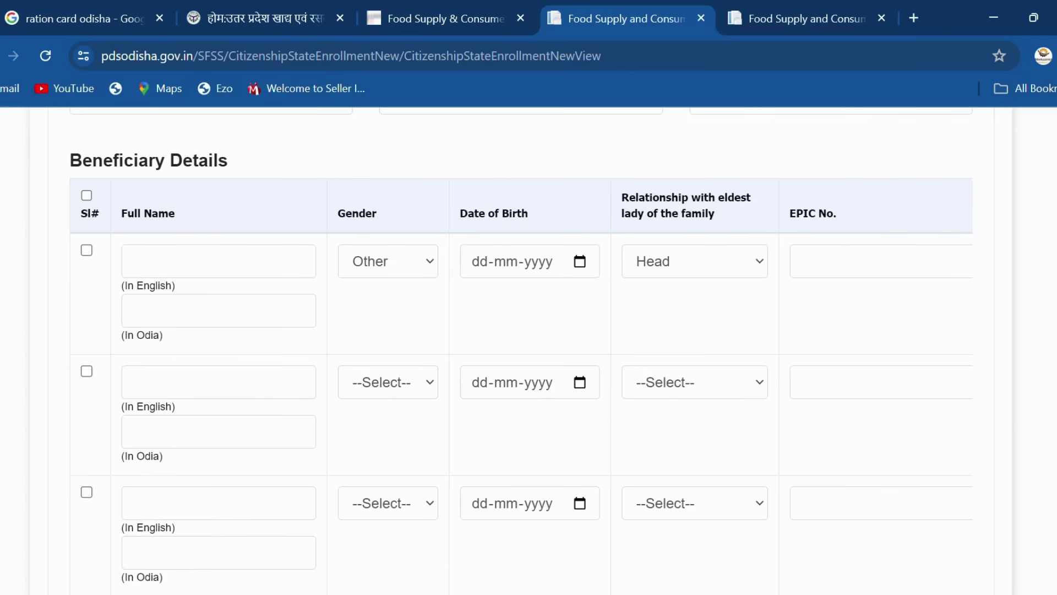
pyautogui.hscroll(10, 521, 385)
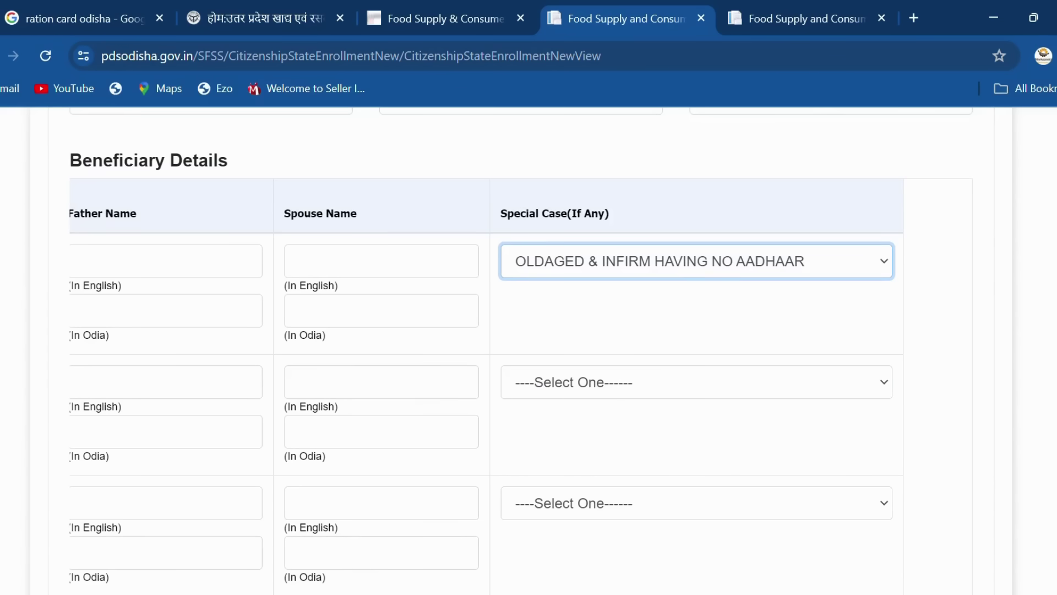
pyautogui.press('Down')
pyautogui.hscroll(-10, 521, 385)
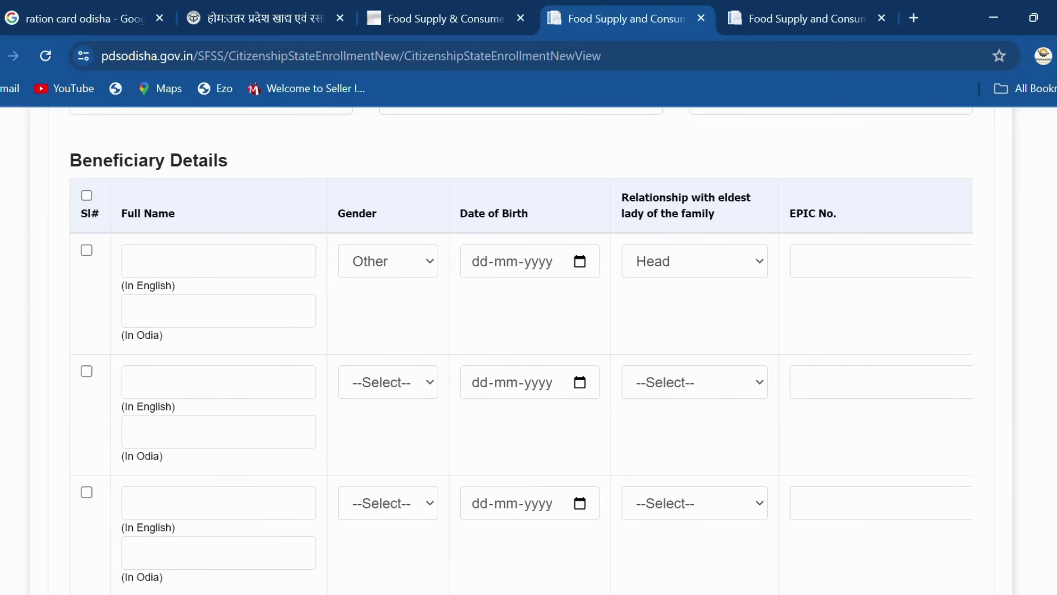
# Go over the first beneficiary's English and Odia full name fields without entering anything
pyautogui.click(219, 261)
pyautogui.click(219, 311)
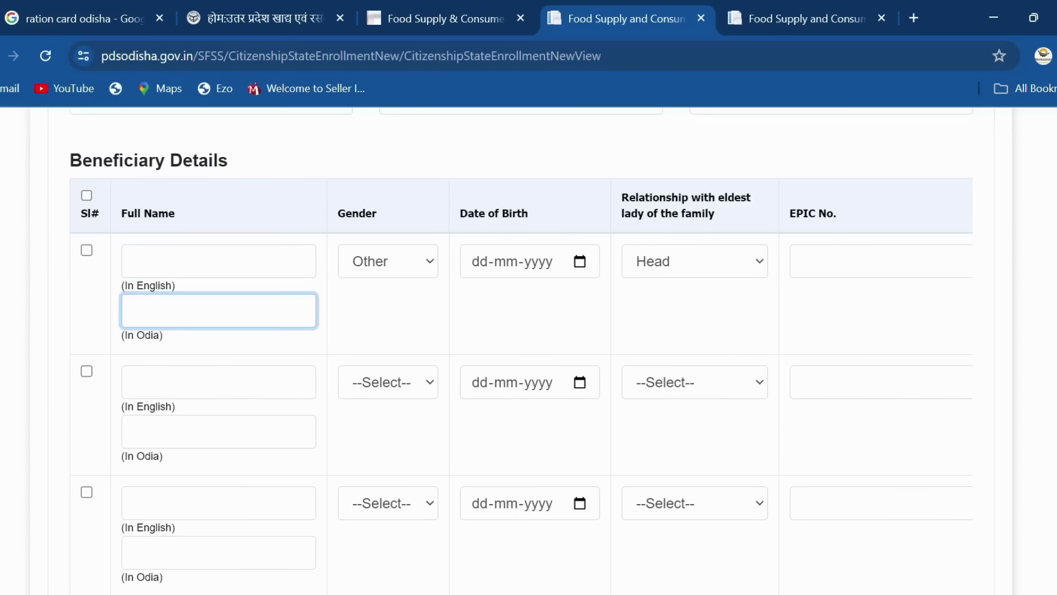
pyautogui.click(219, 261)
pyautogui.click(219, 310)
pyautogui.scroll(-3, 521, 350)
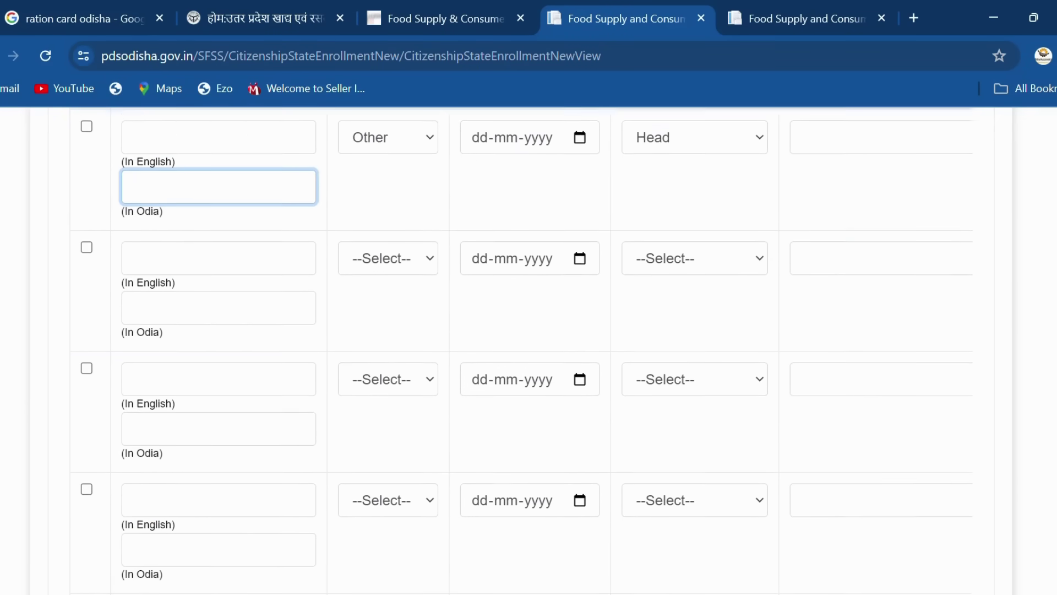
pyautogui.scroll(3, 521, 351)
# Tick the selection boxes of the first seven family members in the Beneficiary Details table
pyautogui.click(87, 112)
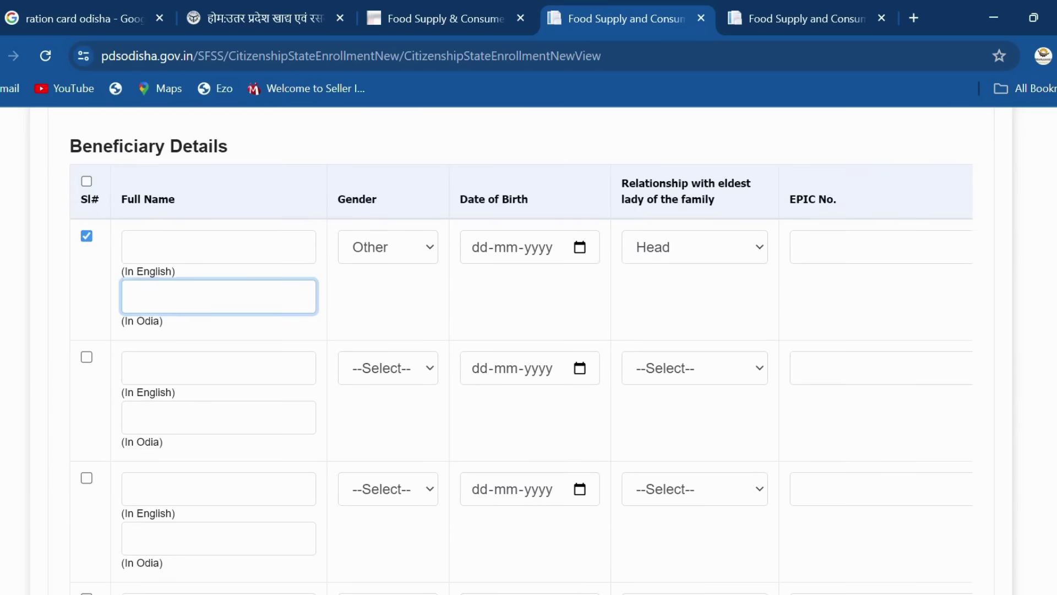
pyautogui.click(86, 357)
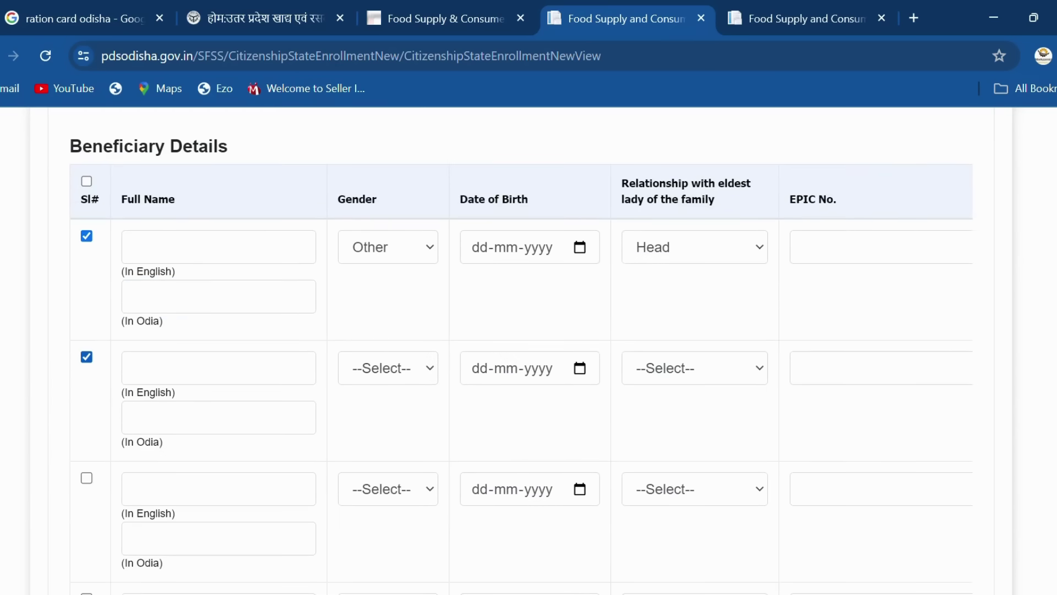
pyautogui.click(86, 477)
pyautogui.scroll(-3, 521, 351)
pyautogui.click(87, 454)
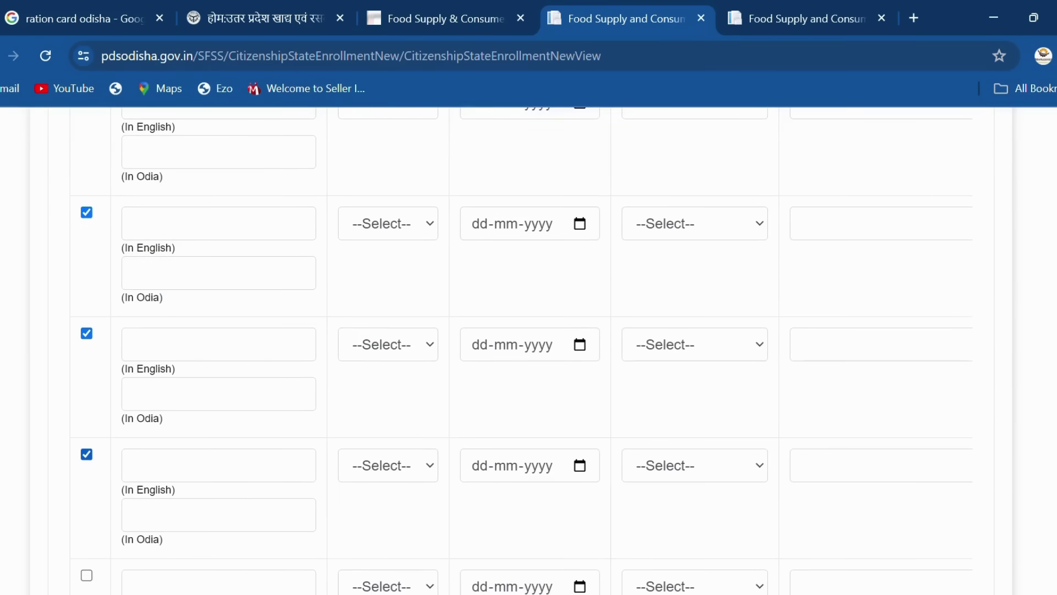
pyautogui.scroll(-2, 521, 350)
pyautogui.click(87, 429)
pyautogui.scroll(-2, 521, 351)
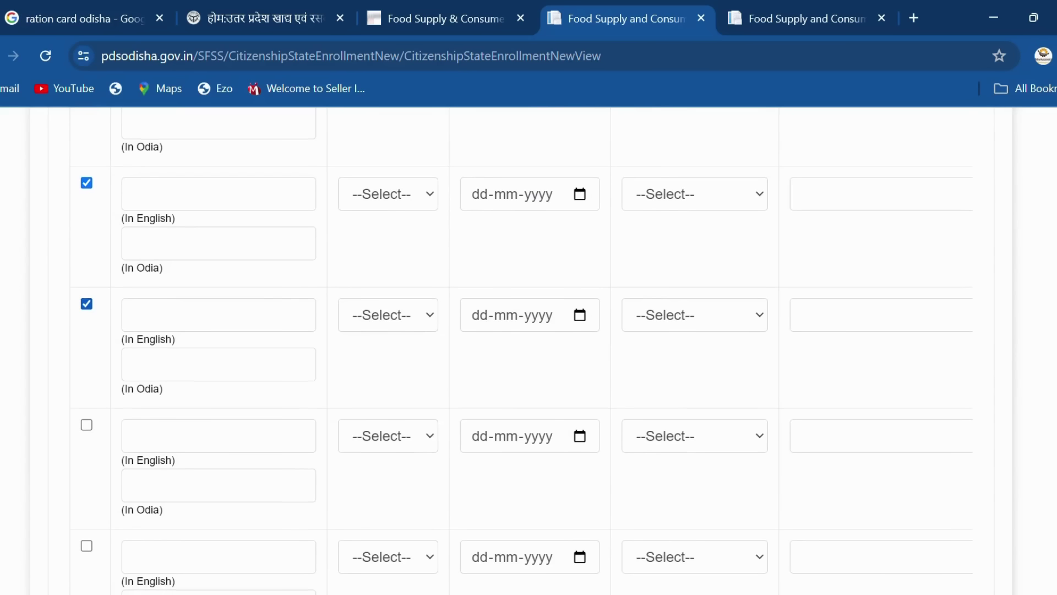
pyautogui.click(86, 424)
pyautogui.scroll(-3, 521, 351)
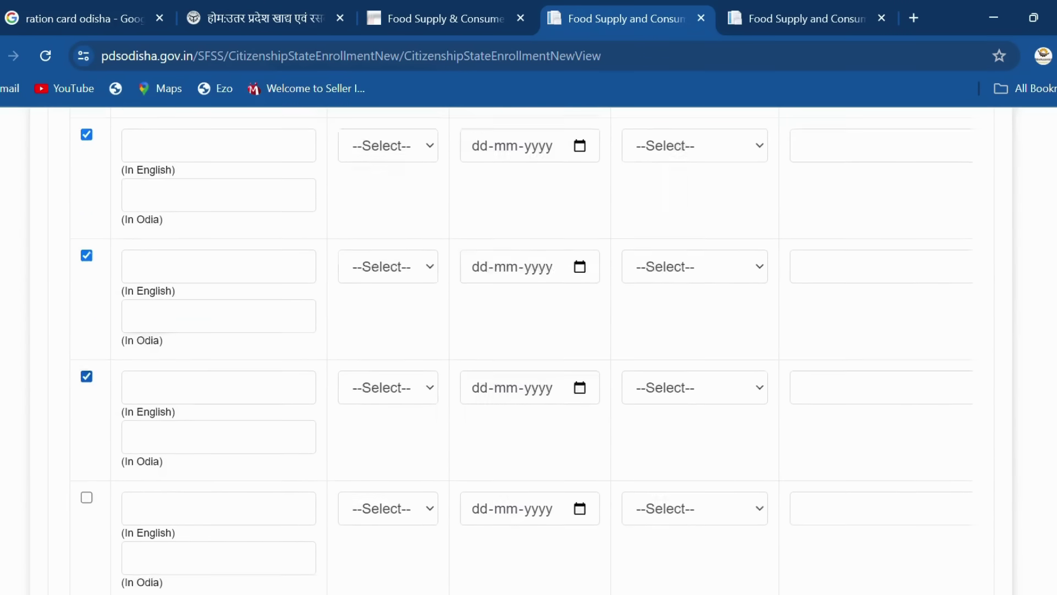
pyautogui.click(86, 459)
# Examine the remaining beneficiary rows, the option to delete a family member and the fields of the Other Info section
pyautogui.hscroll(15, 521, 351)
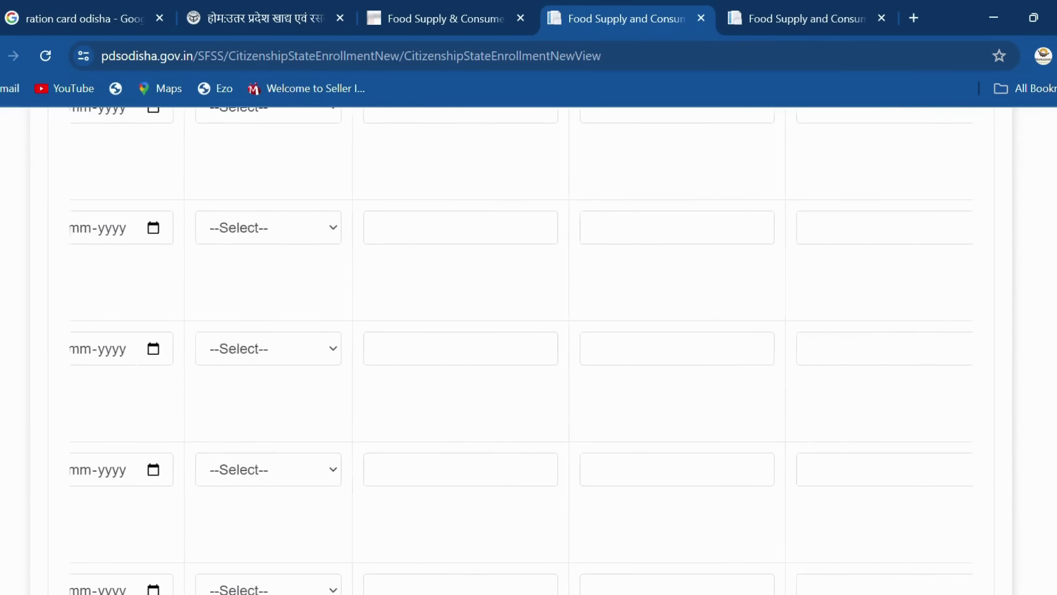
pyautogui.hscroll(-15, 521, 350)
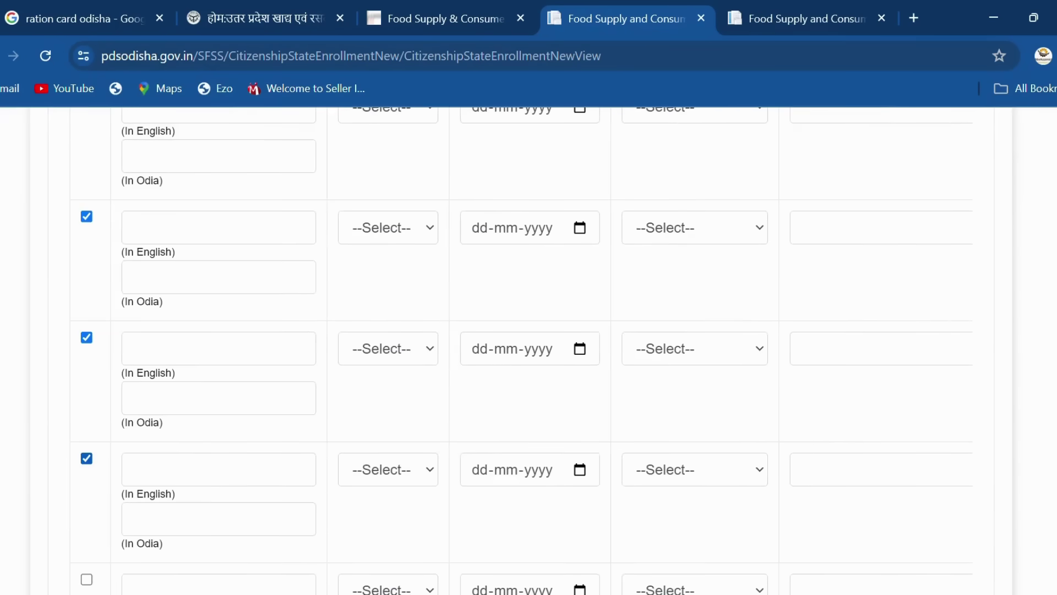
pyautogui.scroll(-8, 521, 351)
pyautogui.scroll(-8, 521, 351)
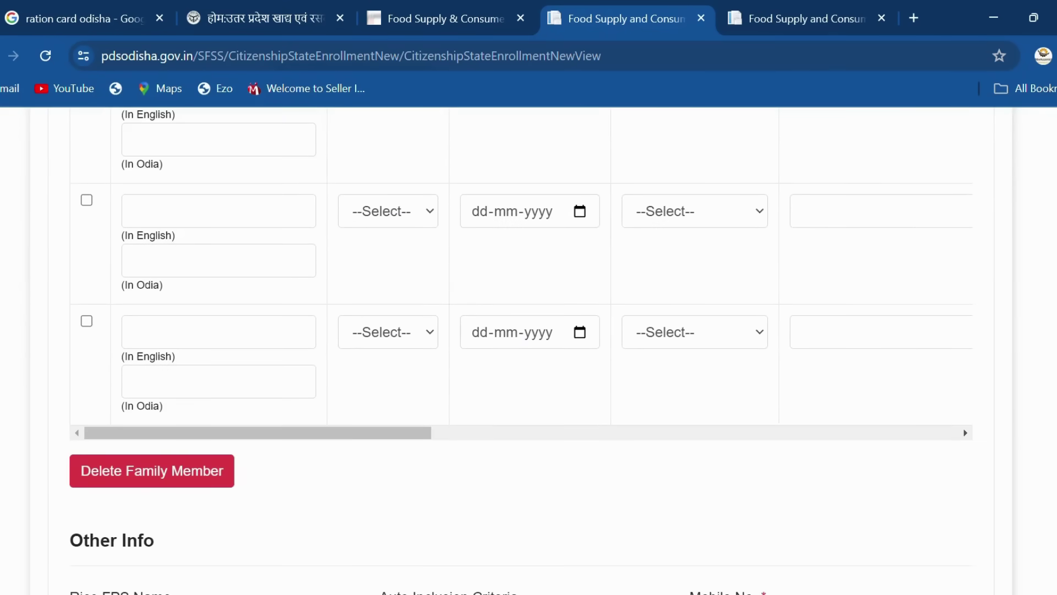
pyautogui.scroll(-4, 521, 350)
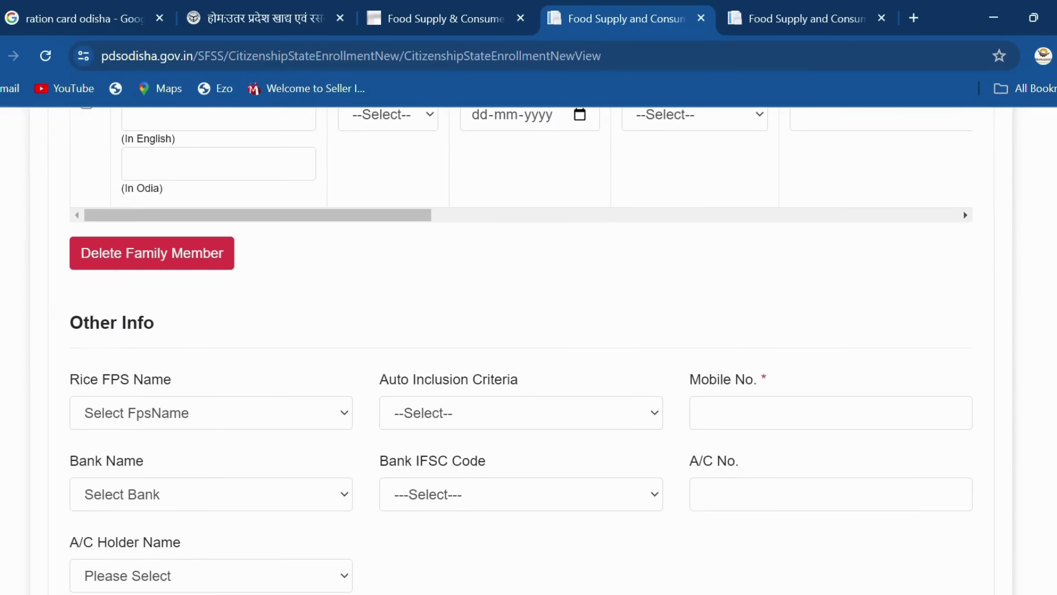
pyautogui.scroll(4, 521, 351)
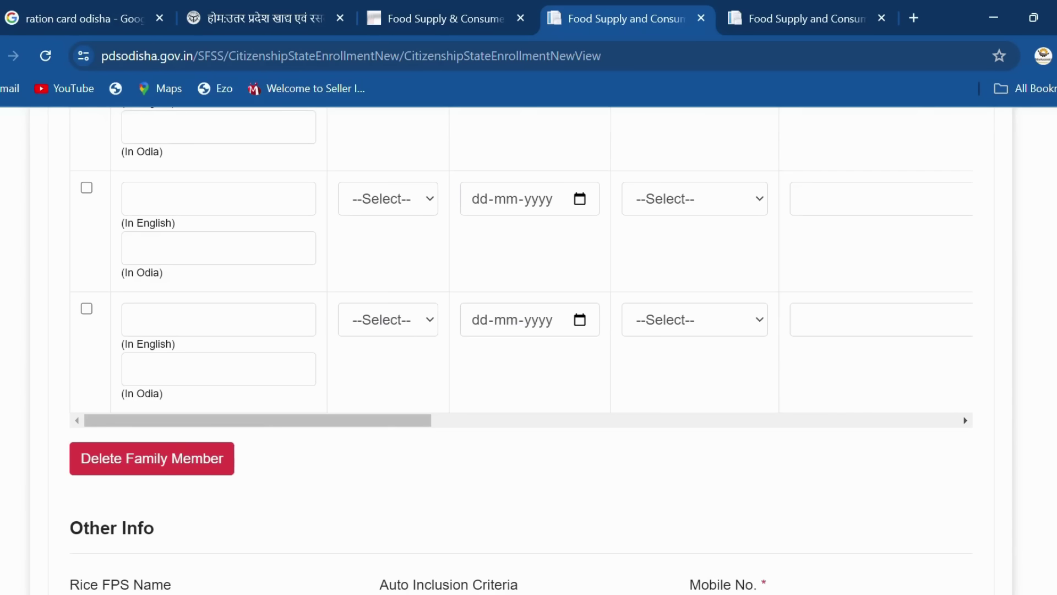
pyautogui.scroll(-5, 521, 351)
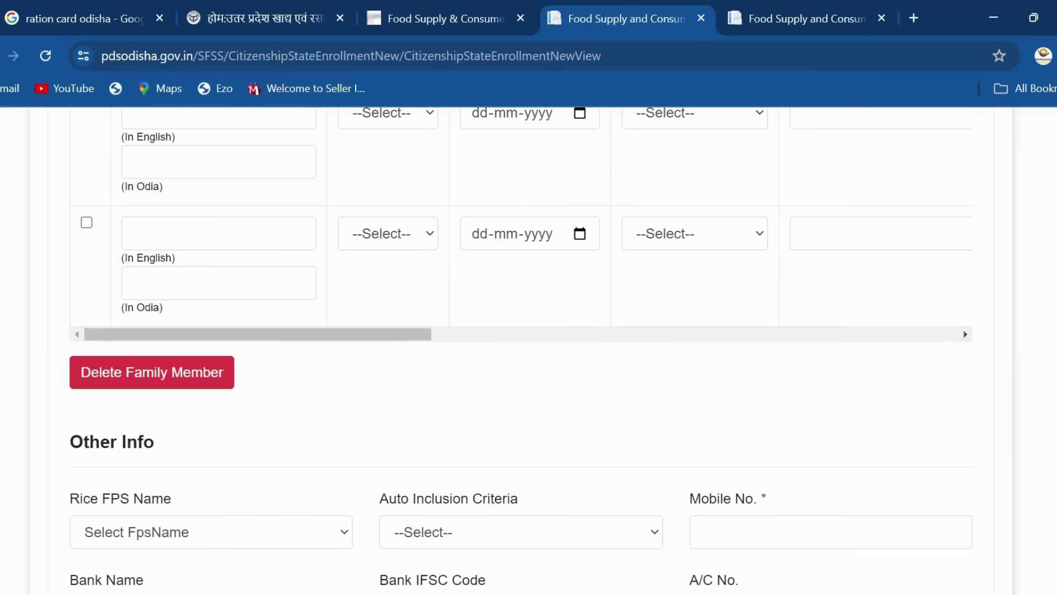
pyautogui.scroll(1, 521, 351)
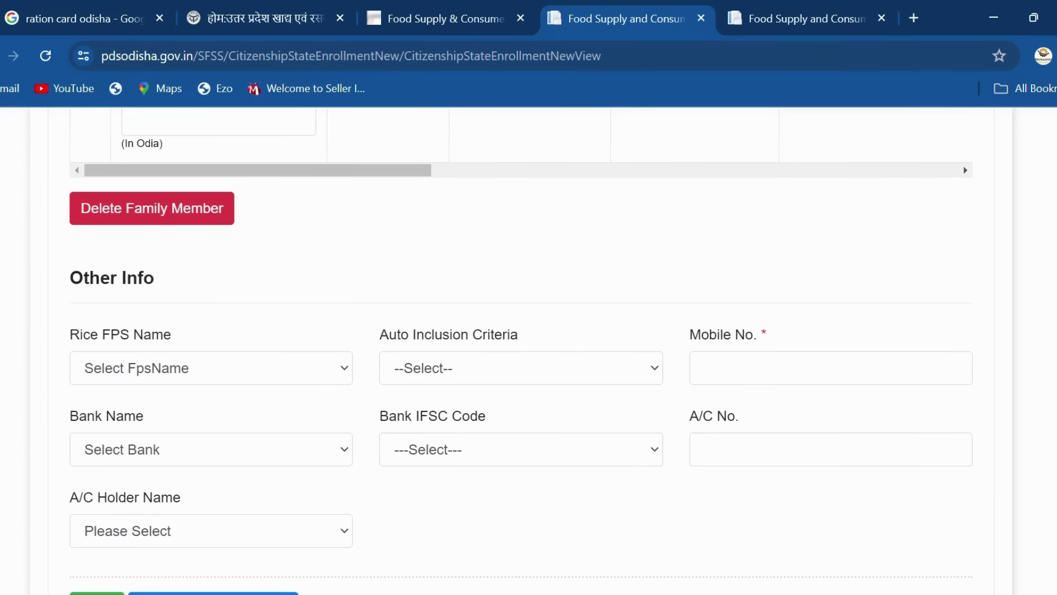
pyautogui.scroll(-1, 521, 351)
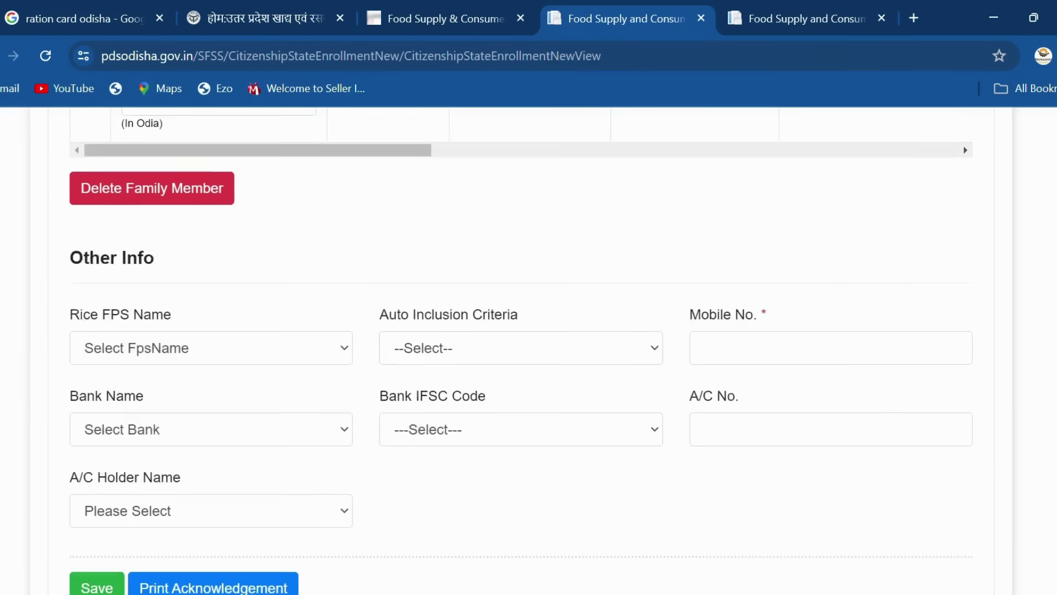
pyautogui.scroll(1, 521, 351)
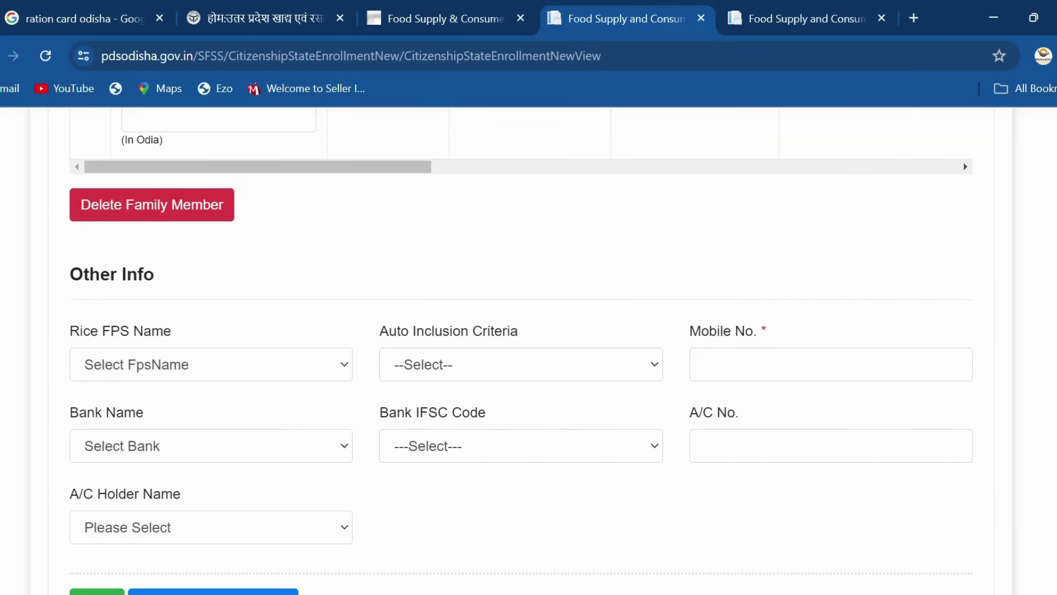
# Set Rice FPS Name to 1901G070-PEO BALIANTA and Auto Inclusion Criteria to Dependent on daily wage labour under Other Info
pyautogui.click(211, 364)
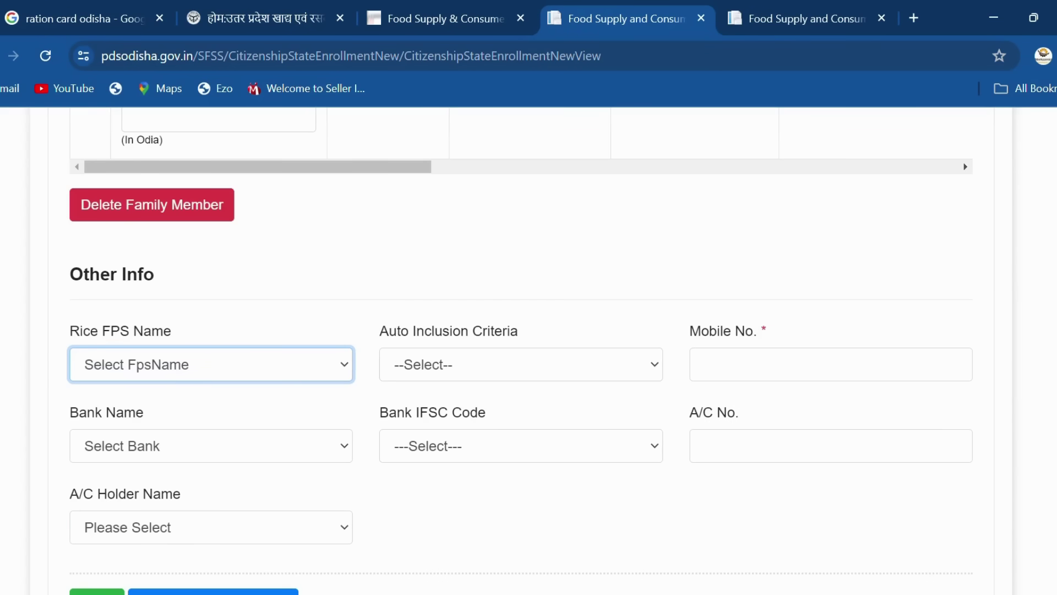
pyautogui.press('Down')
pyautogui.scroll(-1, 528, 331)
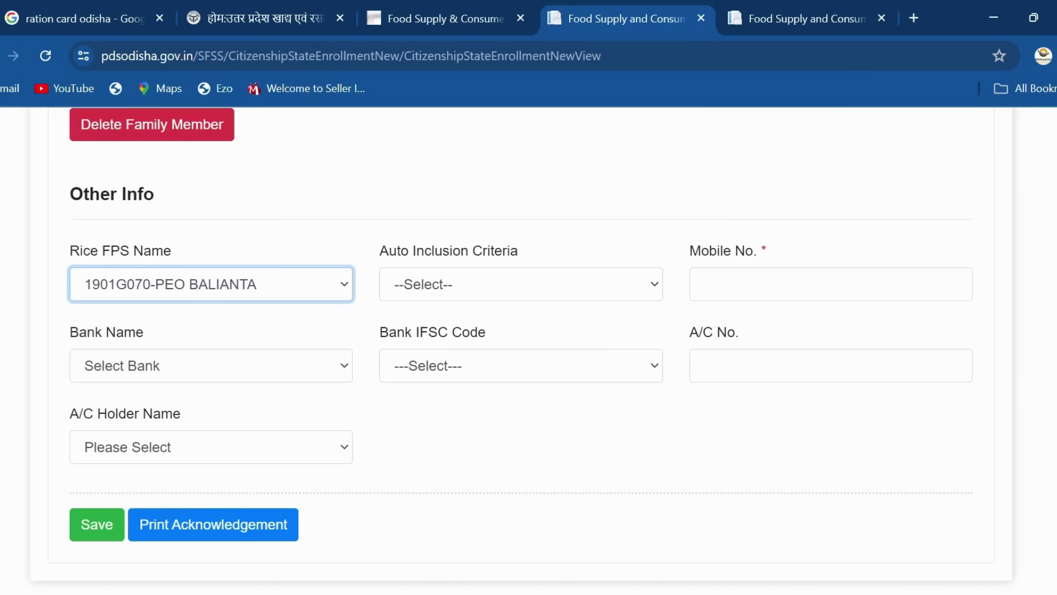
pyautogui.click(522, 285)
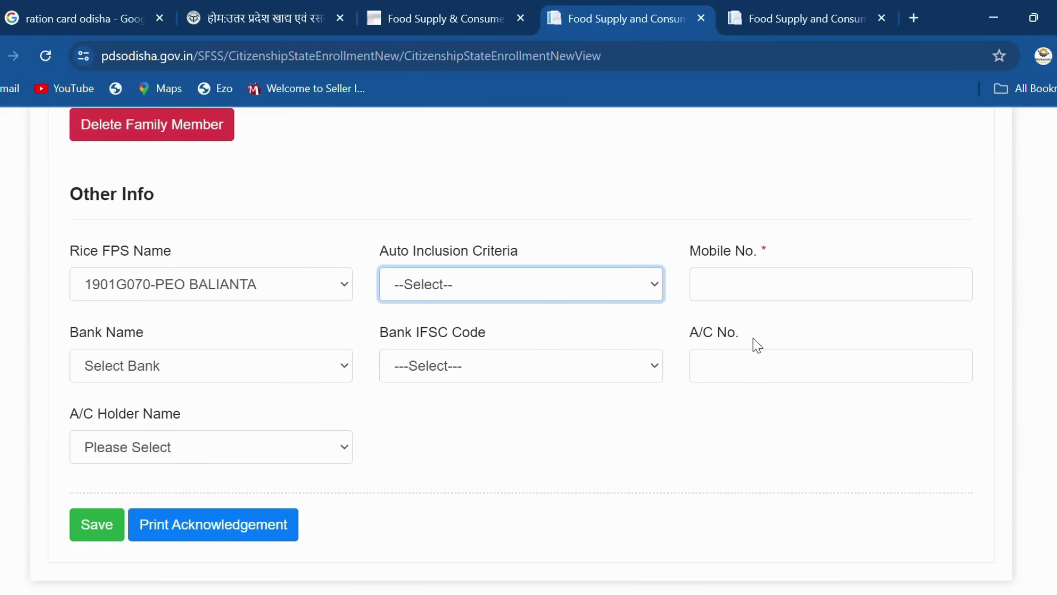
pyautogui.press('Down')
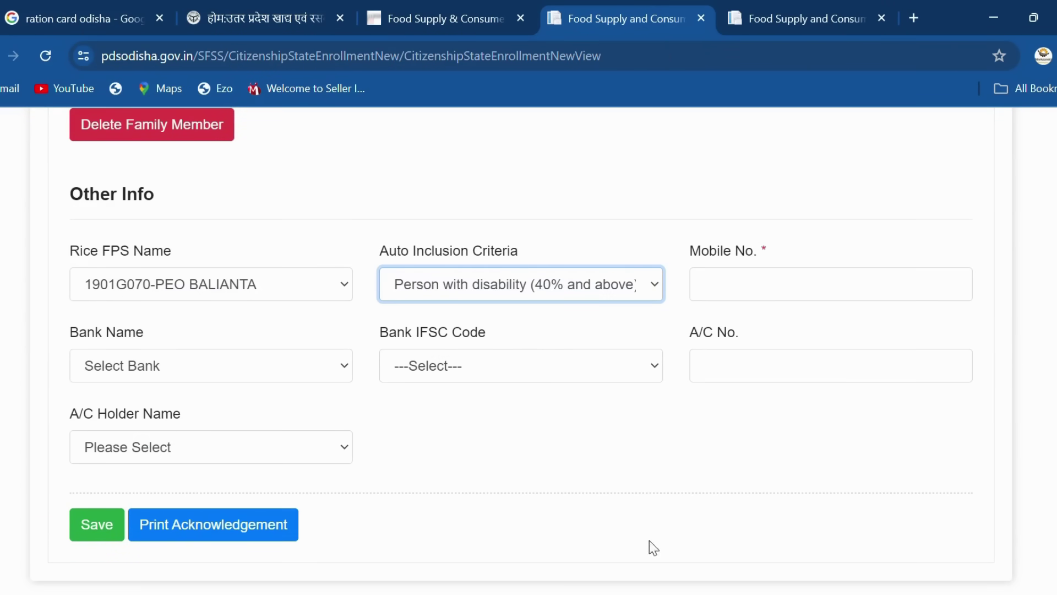
pyautogui.press('Down')
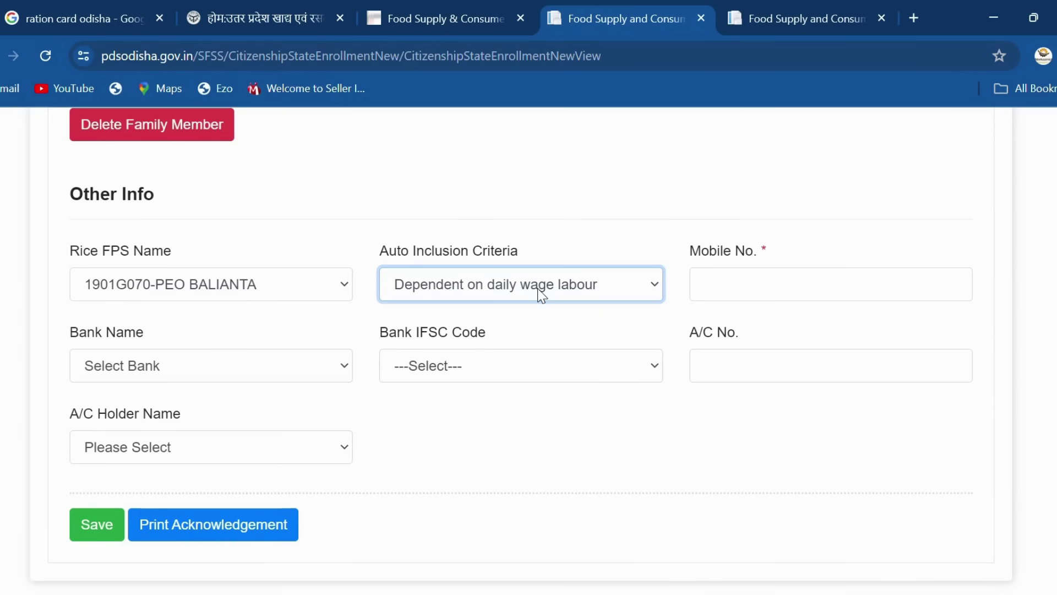
# Go over the Mobile No., Bank Name, Bank IFSC Code, A/C No. and A/C Holder Name fields and the save and print options
pyautogui.click(777, 288)
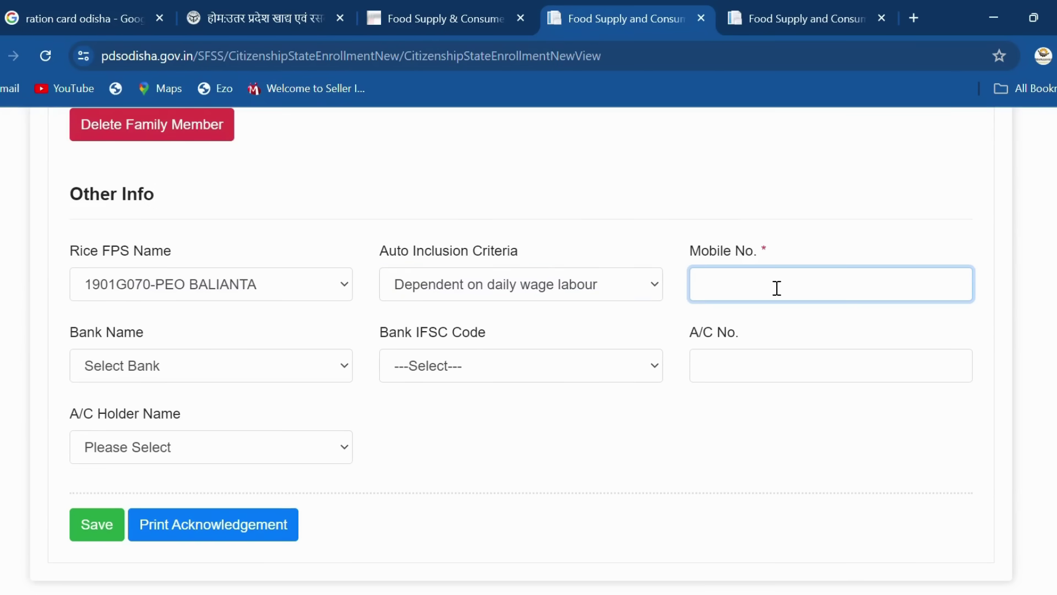
pyautogui.click(156, 356)
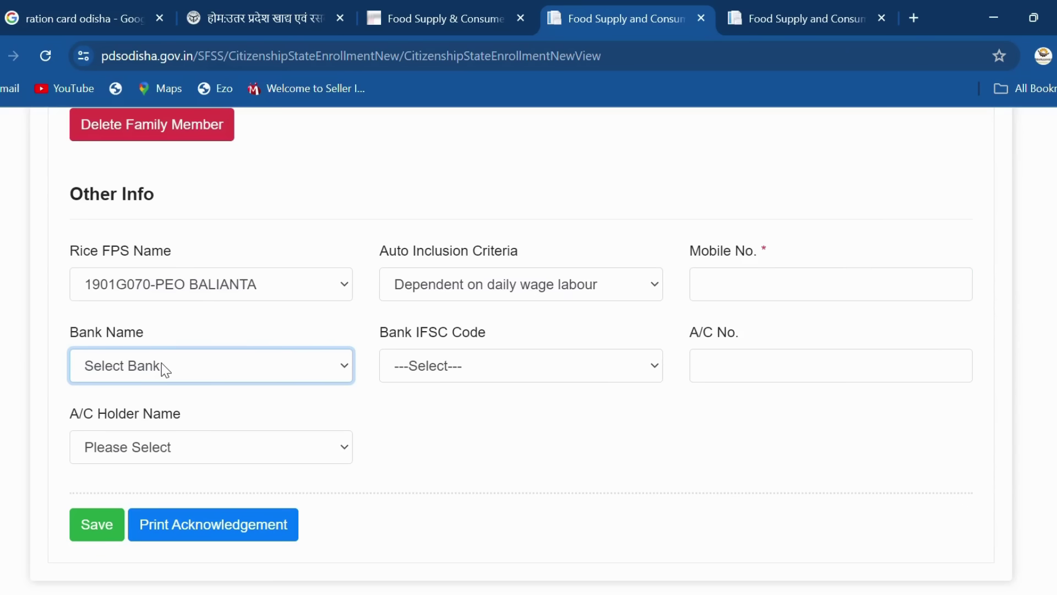
pyautogui.click(443, 374)
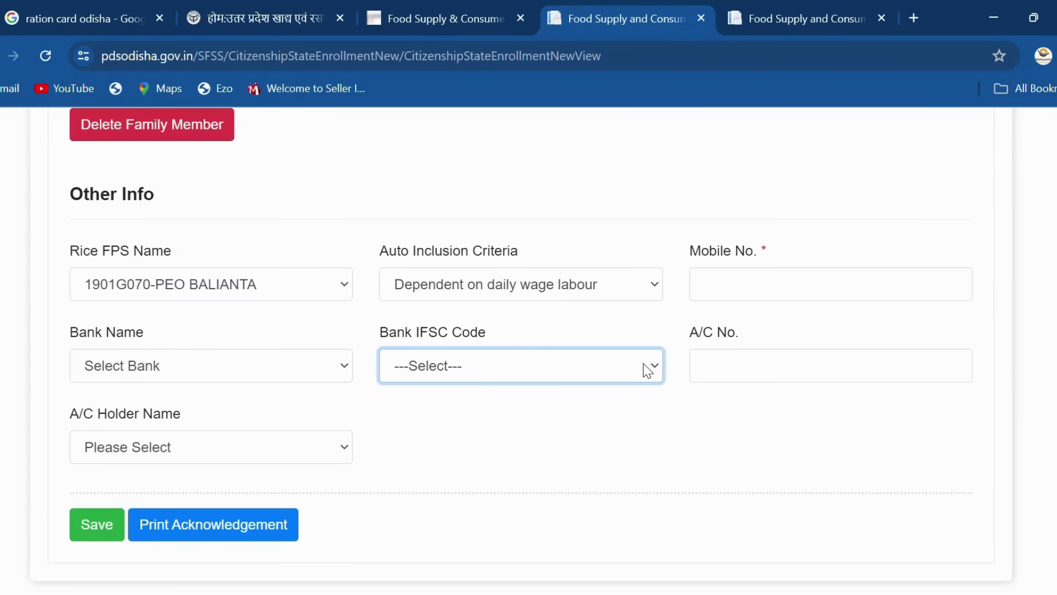
pyautogui.click(769, 380)
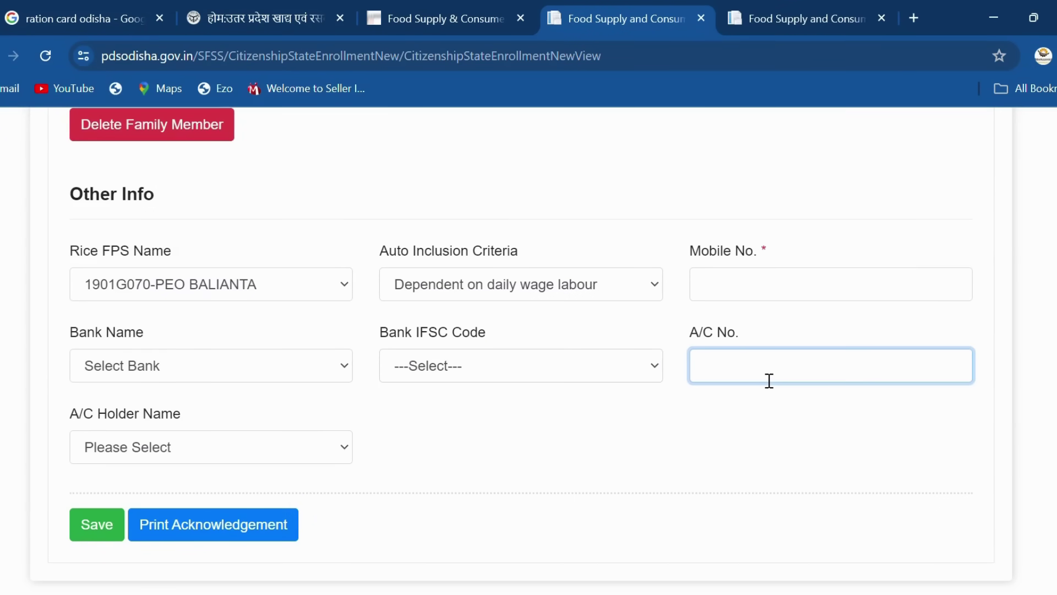
pyautogui.click(262, 439)
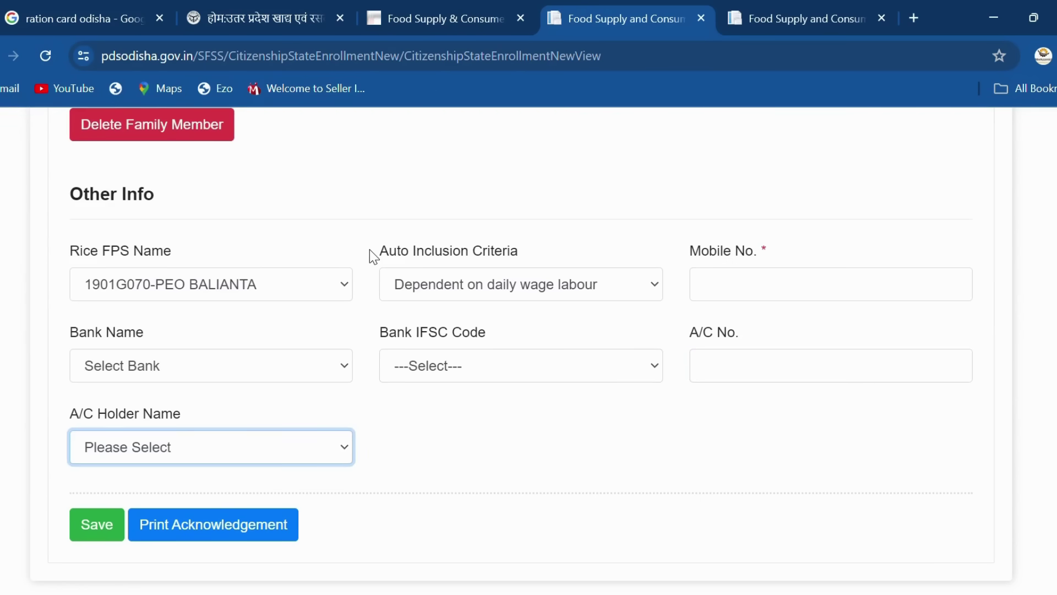
pyautogui.scroll(6, 369, 249)
pyautogui.scroll(-7, 368, 249)
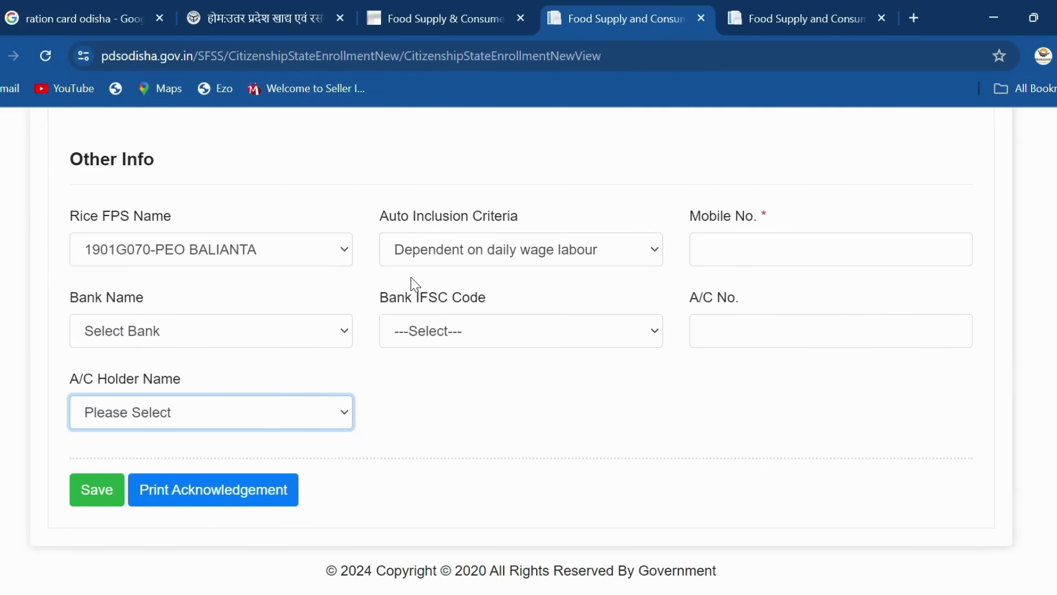
pyautogui.scroll(6, 373, 330)
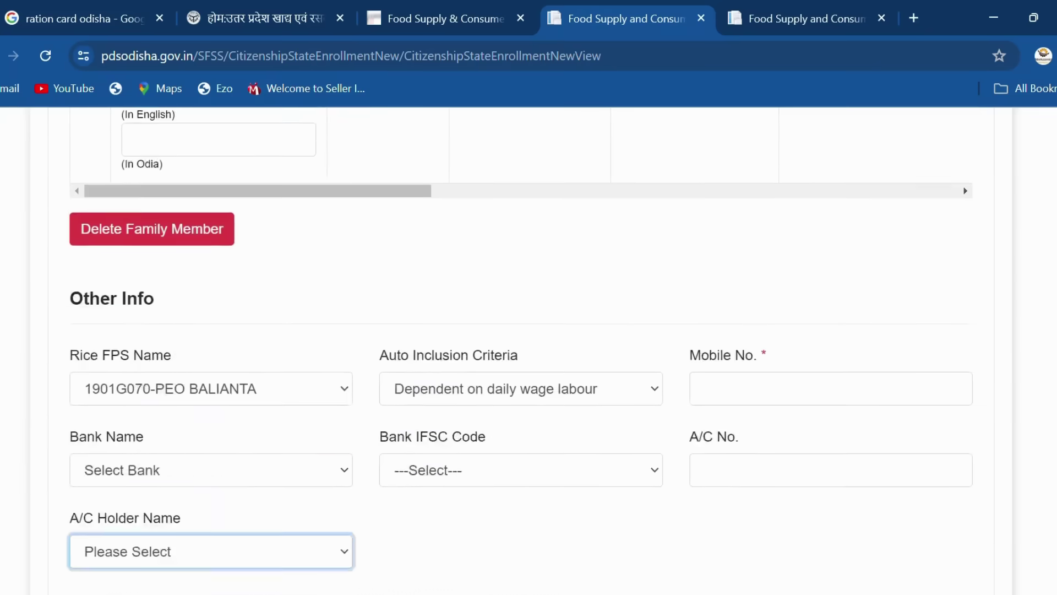
pyautogui.scroll(-7, 520, 342)
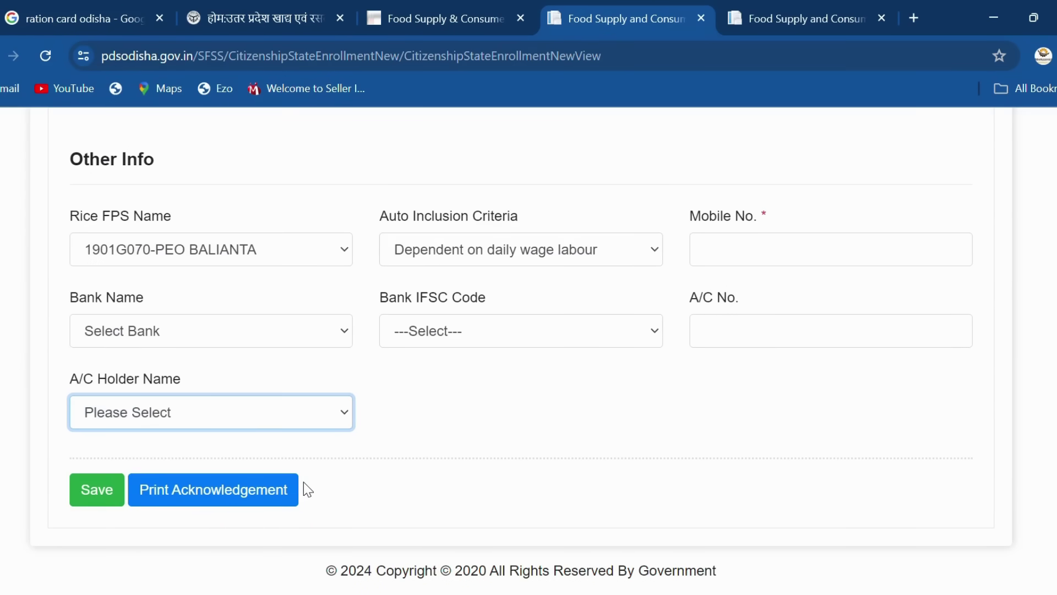
# View the foododisha.in citizen services page, look back over the SFSS form, and return to the services page
pyautogui.click(473, 10)
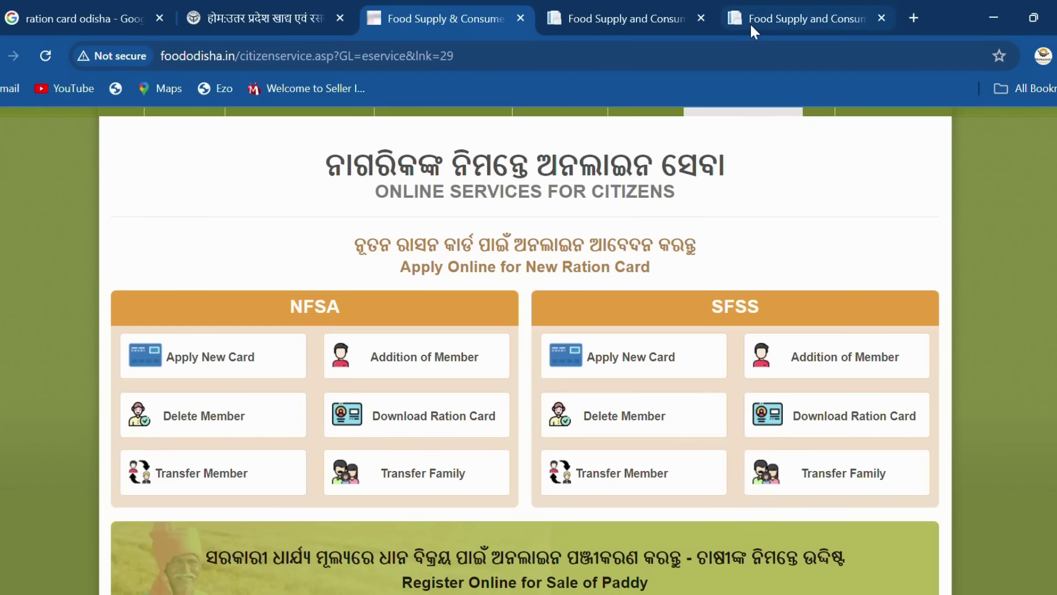
pyautogui.click(633, 4)
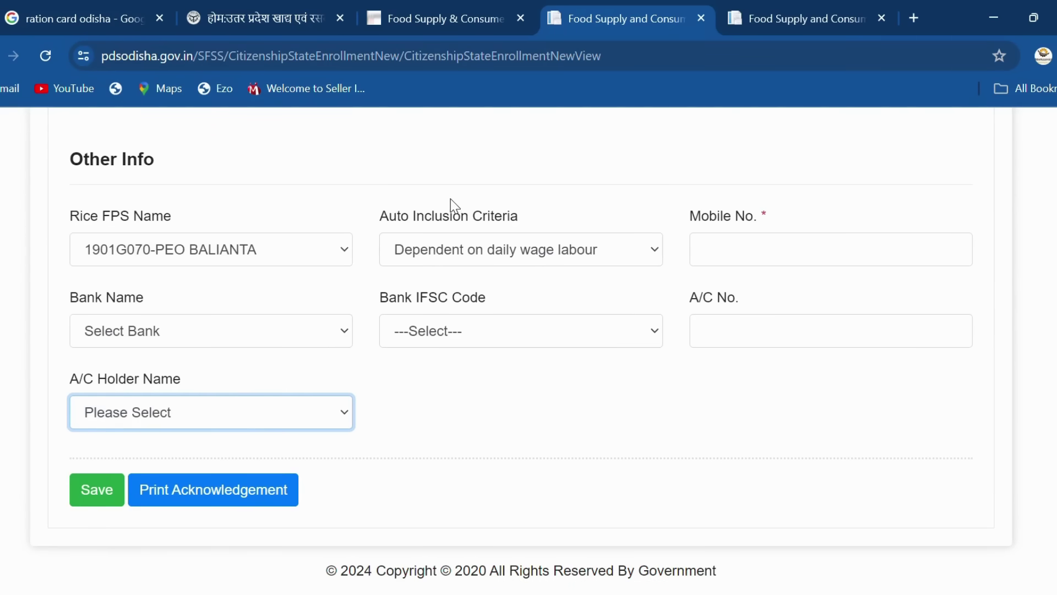
pyautogui.scroll(3, 402, 230)
pyautogui.scroll(1, 448, 115)
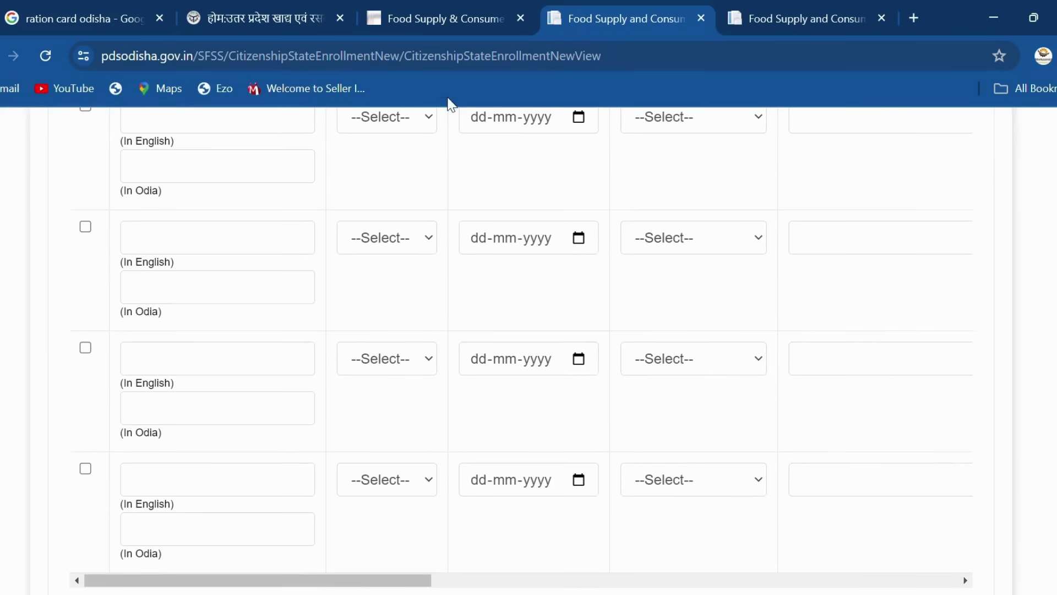
pyautogui.click(524, 11)
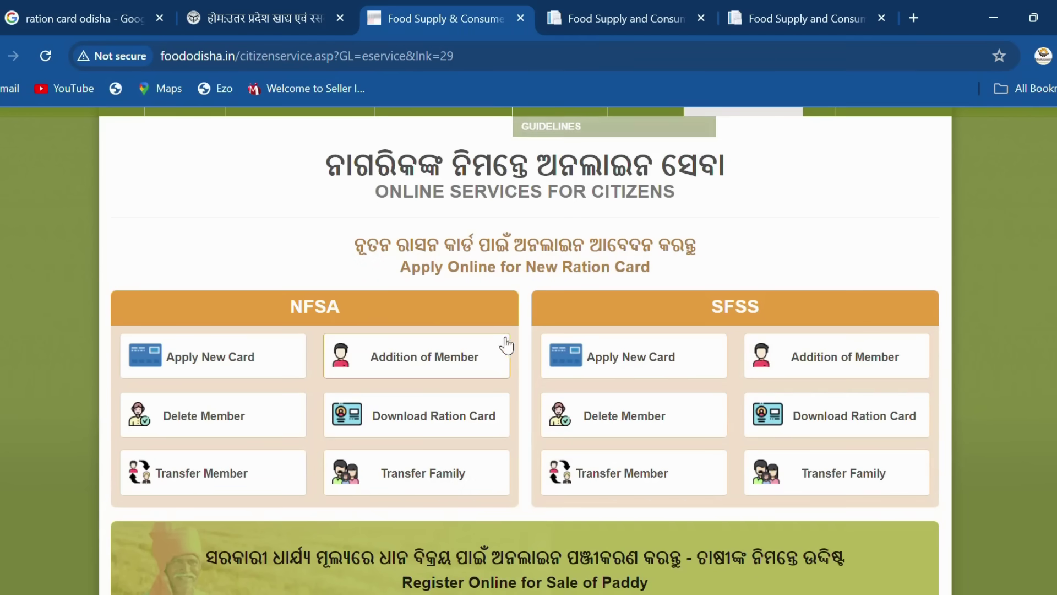